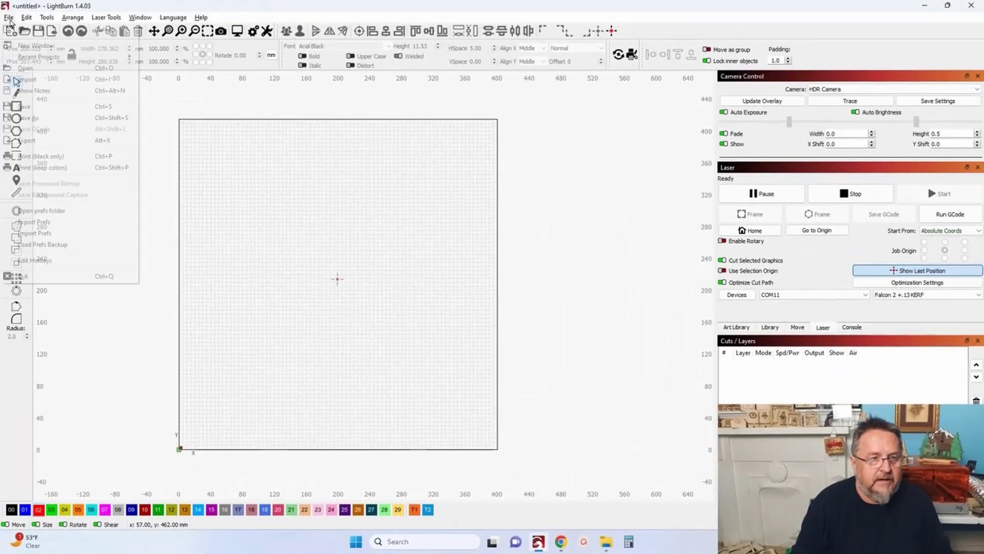
# Open PennyDrop.lbrn2 from the recent projects and zoom into the layout
pyautogui.moveTo(39, 62)
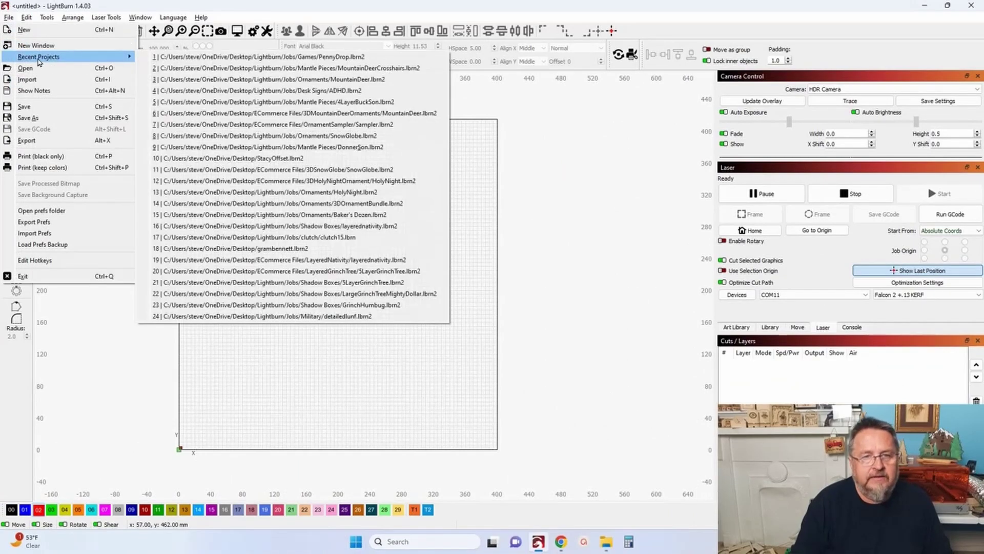
pyautogui.click(195, 58)
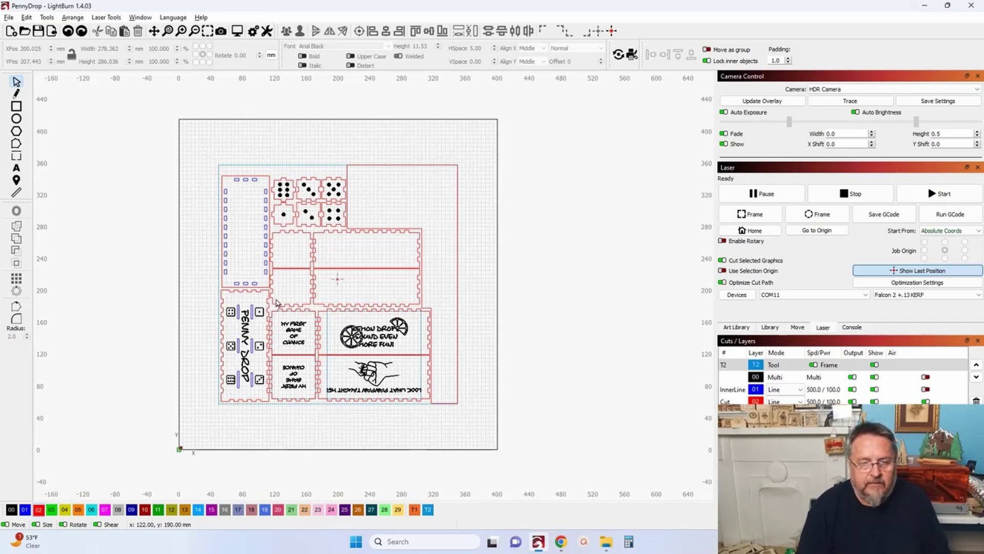
pyautogui.scroll(1, 272, 305)
pyautogui.scroll(2, 221, 254)
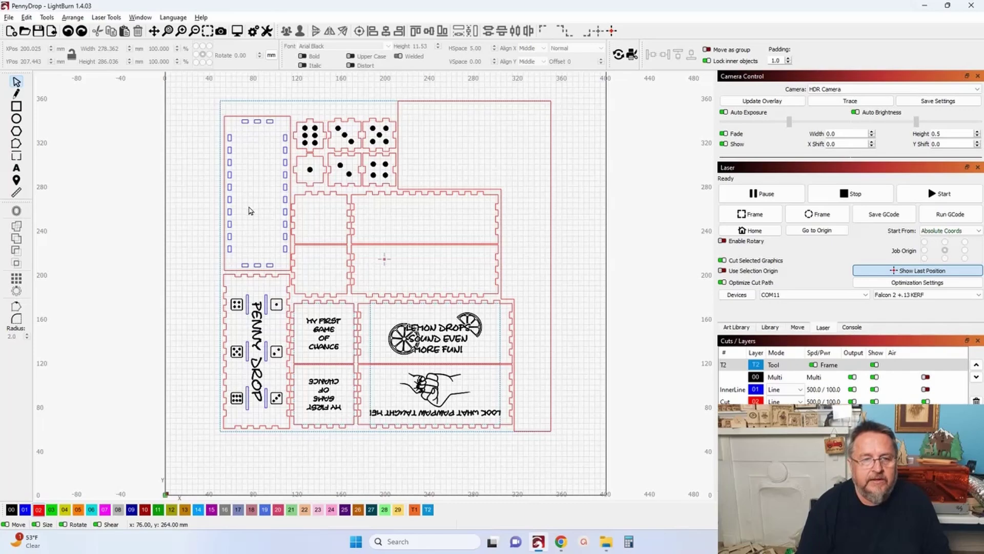
pyautogui.scroll(2, 237, 235)
pyautogui.scroll(2, 241, 251)
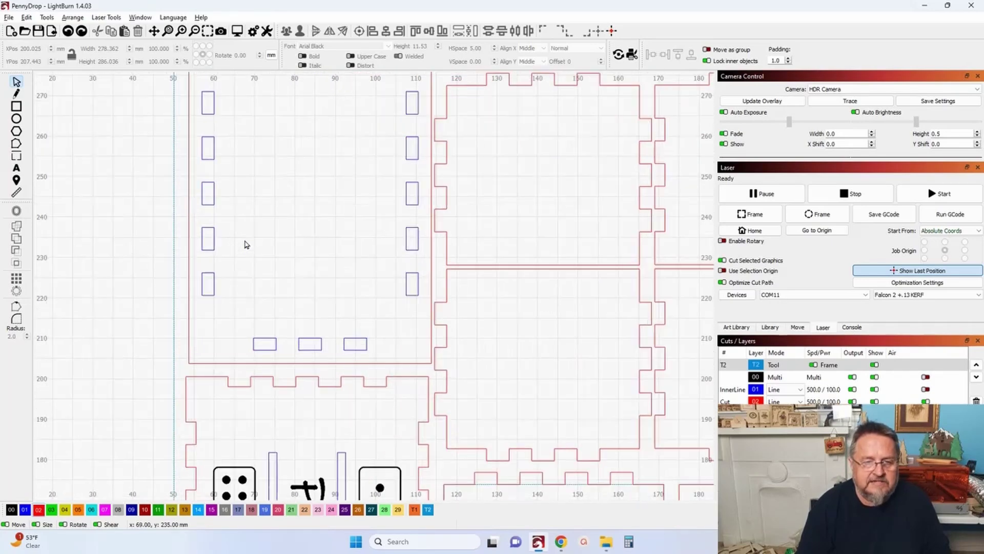
pyautogui.scroll(3, 251, 241)
# Zoom and pan across the box panels to inspect the dice and lettering engravings
pyautogui.scroll(-2, 272, 347)
pyautogui.scroll(-5, 276, 282)
pyautogui.scroll(2, 275, 246)
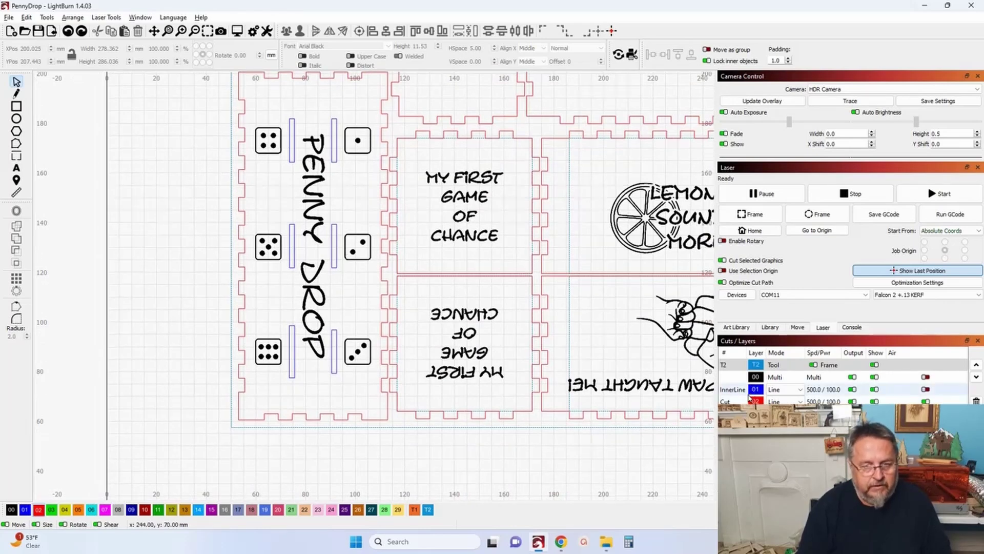
pyautogui.scroll(-4, 327, 333)
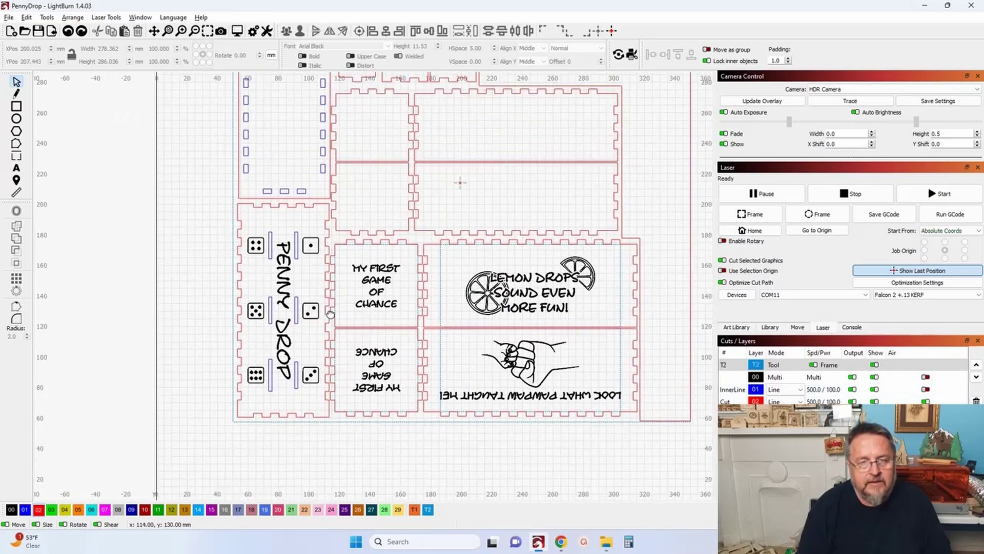
pyautogui.scroll(1, 327, 333)
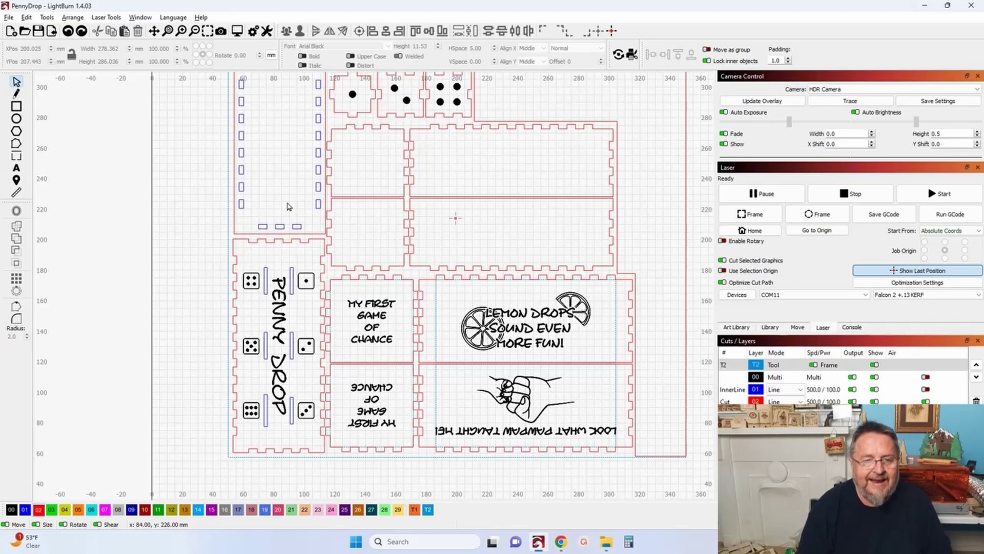
pyautogui.moveTo(253, 144); pyautogui.dragTo(288, 257)
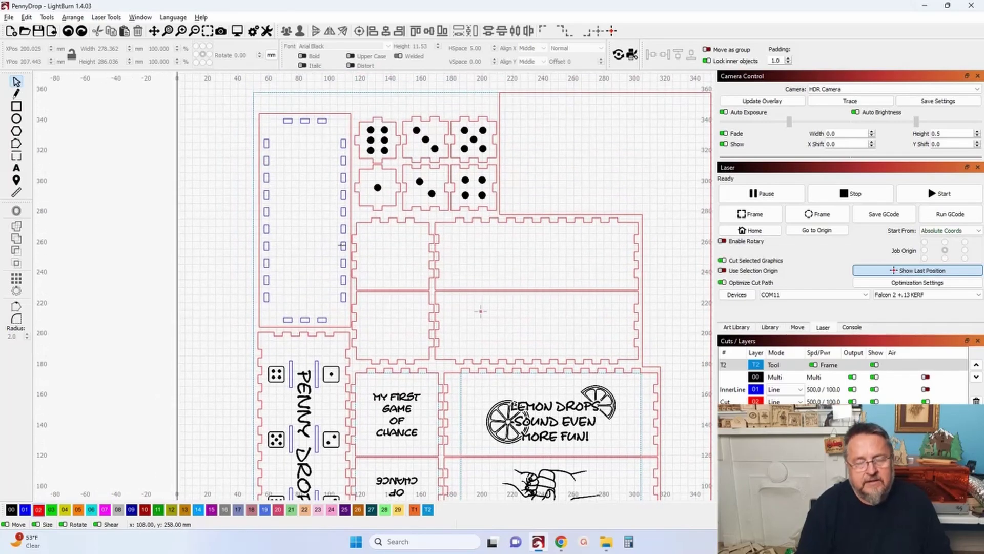
pyautogui.scroll(-3, 308, 249)
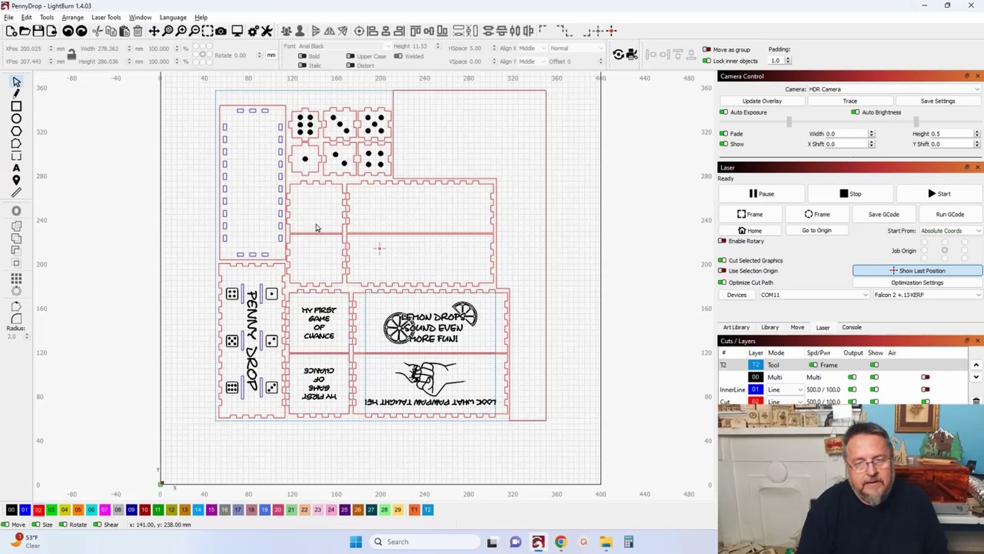
pyautogui.scroll(3, 406, 339)
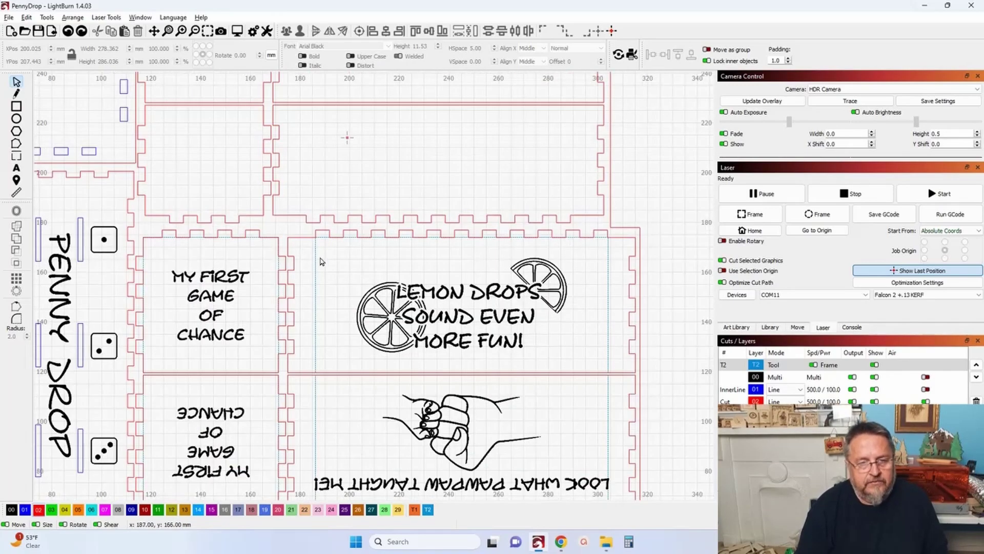
# Centre the Lemon Drops artwork on its surrounding panel outline with Align Centers
pyautogui.click(315, 297)
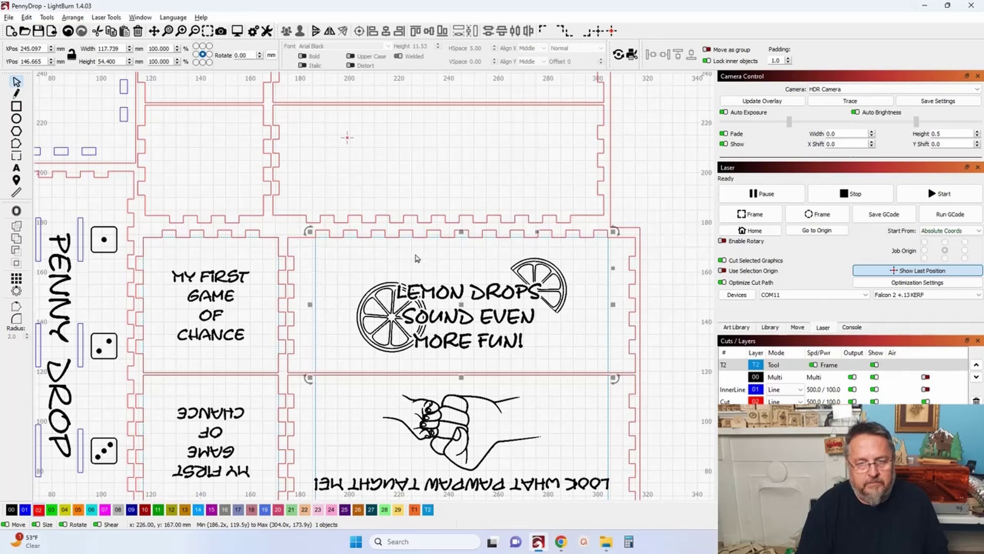
pyautogui.scroll(-1, 601, 270)
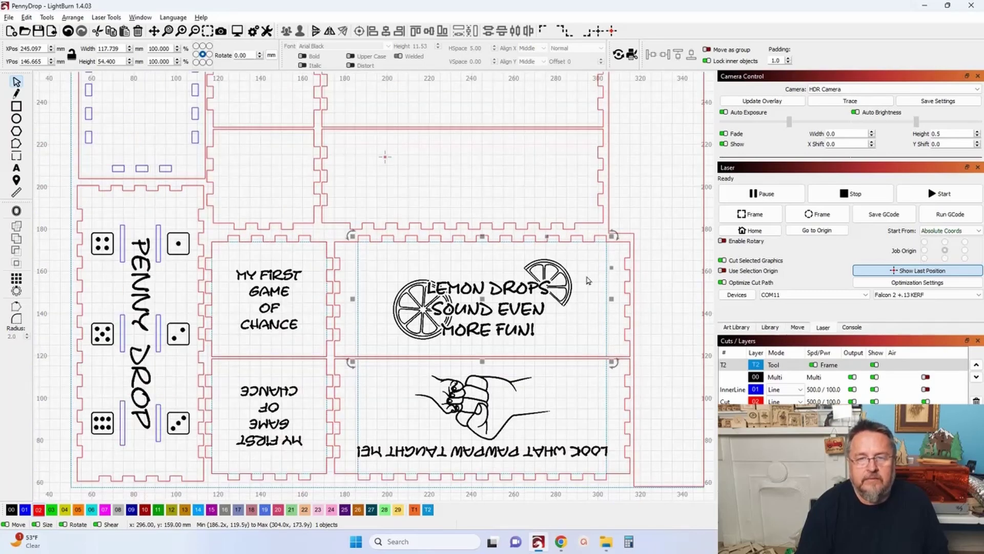
pyautogui.scroll(-1, 551, 297)
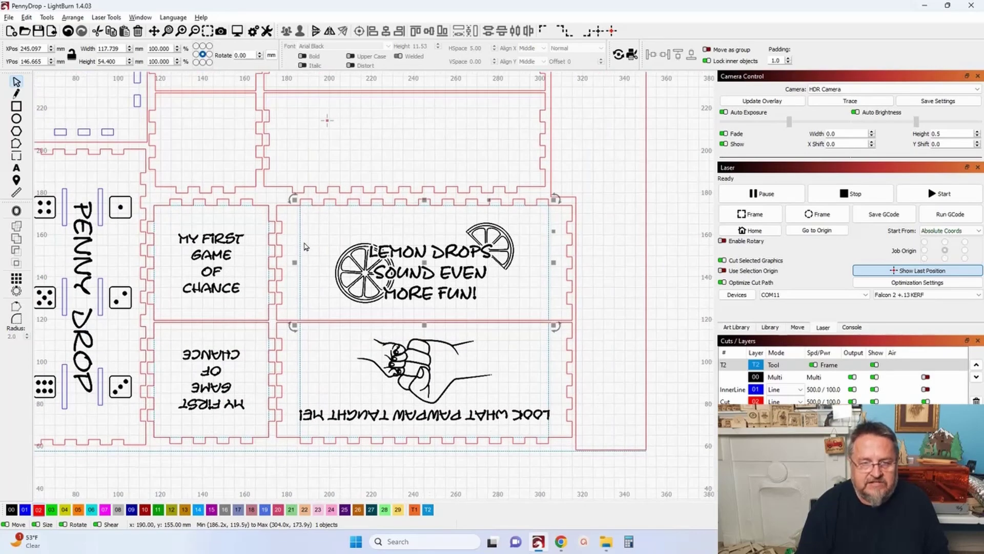
pyautogui.click(314, 253)
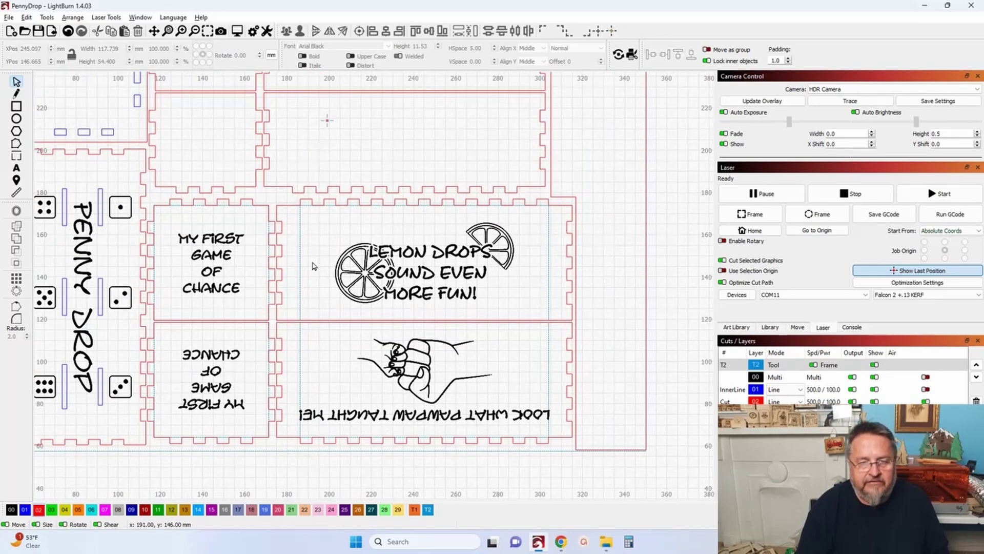
pyautogui.click(291, 265)
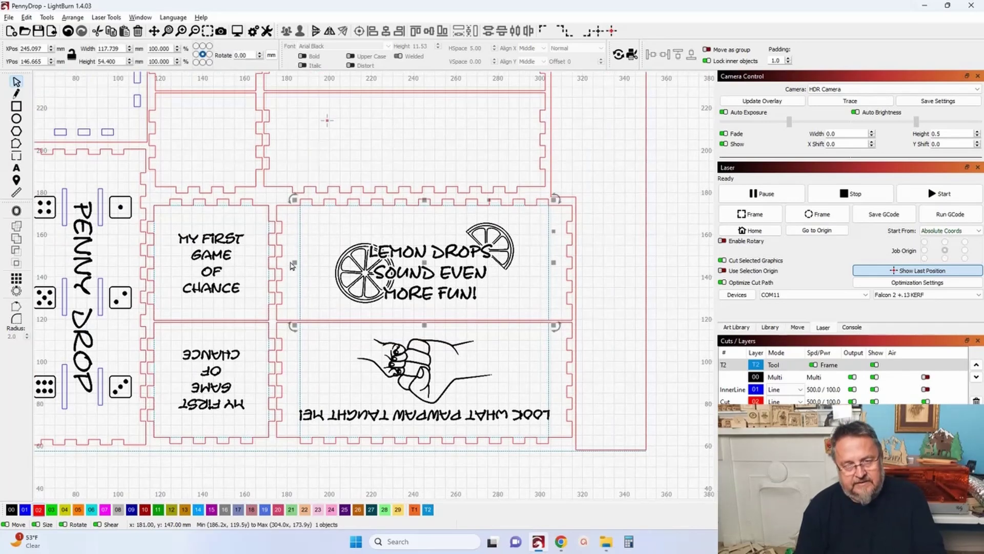
pyautogui.click(338, 222)
pyautogui.click(361, 272)
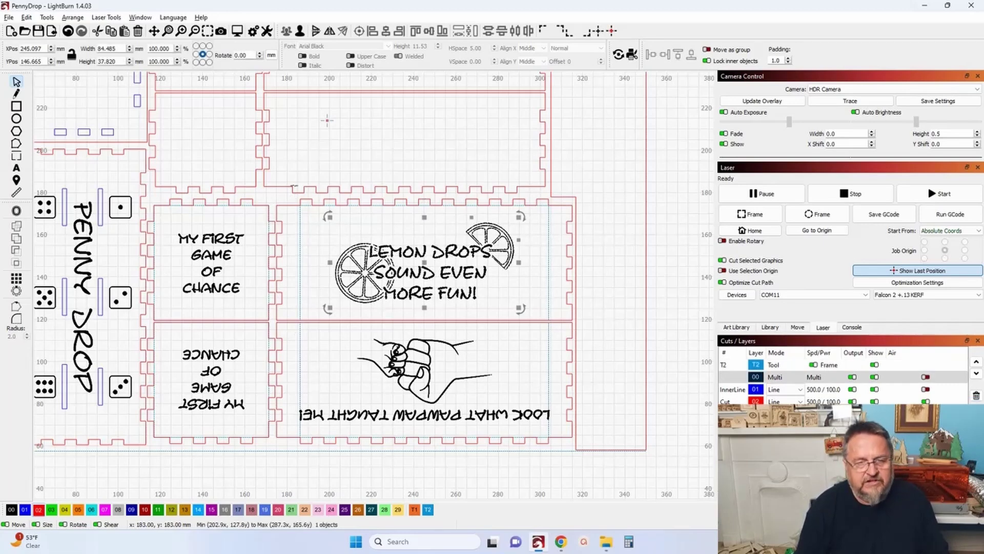
pyautogui.keyDown('shift'); pyautogui.click(282, 205); pyautogui.keyUp('shift')
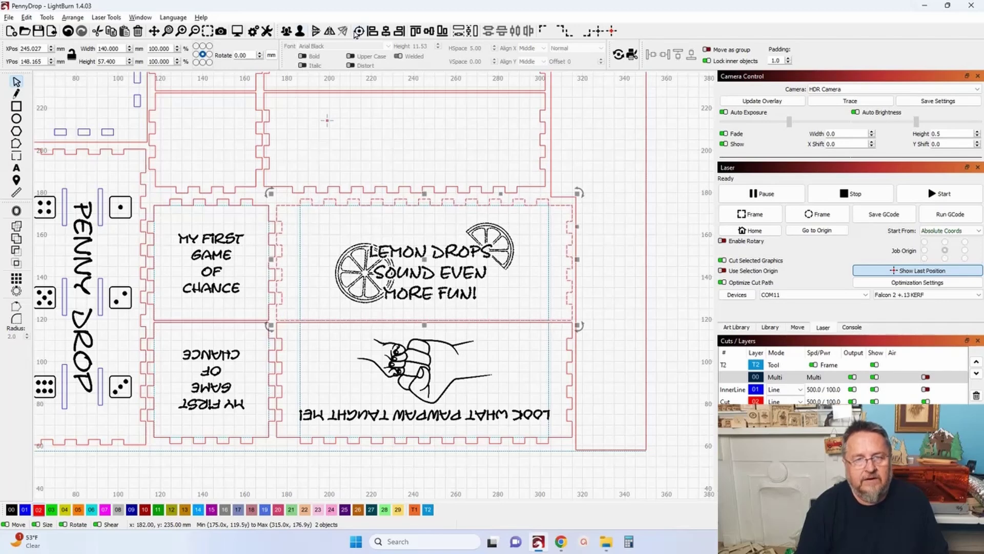
pyautogui.click(358, 32)
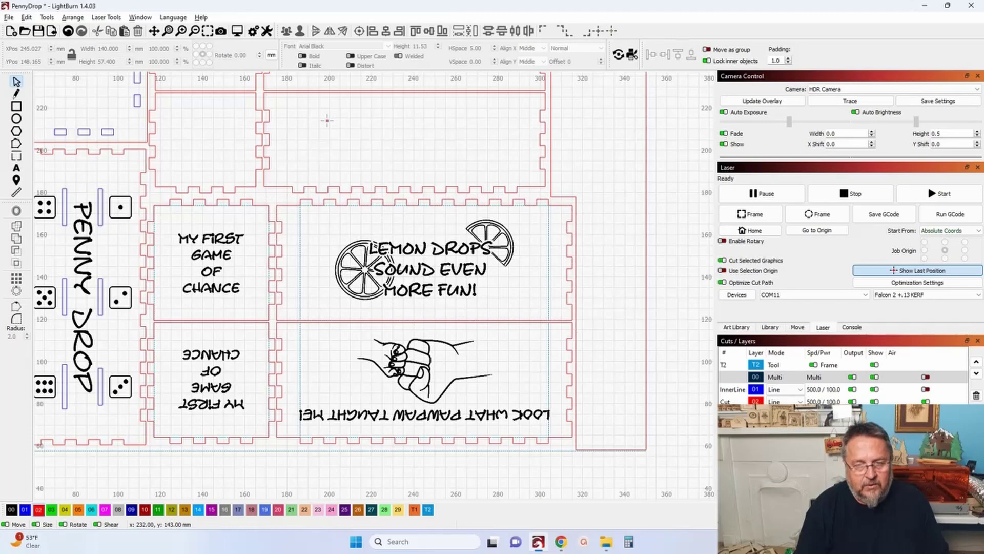
# Select the Lemon Drops graphic with its dashed outline, then clear the selection
pyautogui.click(396, 271)
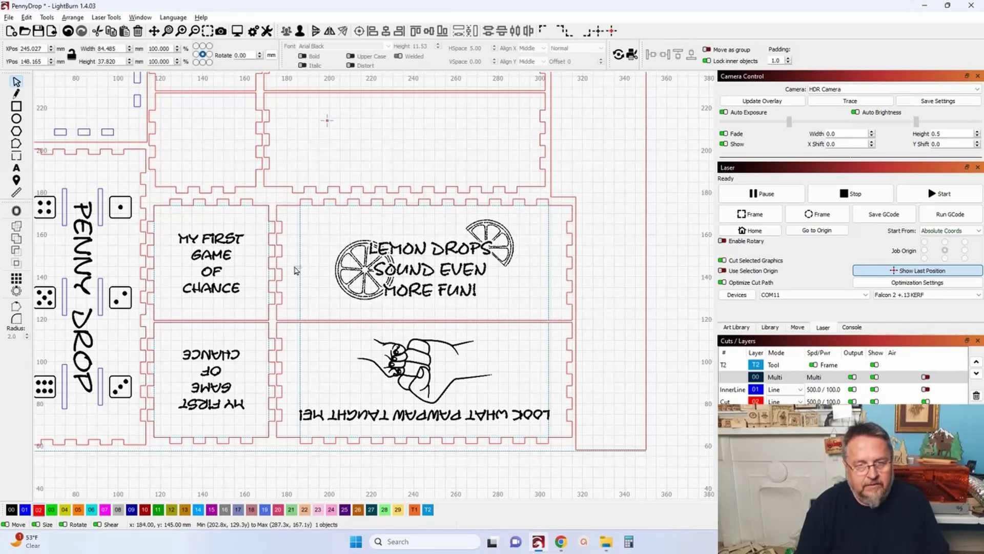
pyautogui.keyDown('shift'); pyautogui.click(298, 270); pyautogui.keyUp('shift')
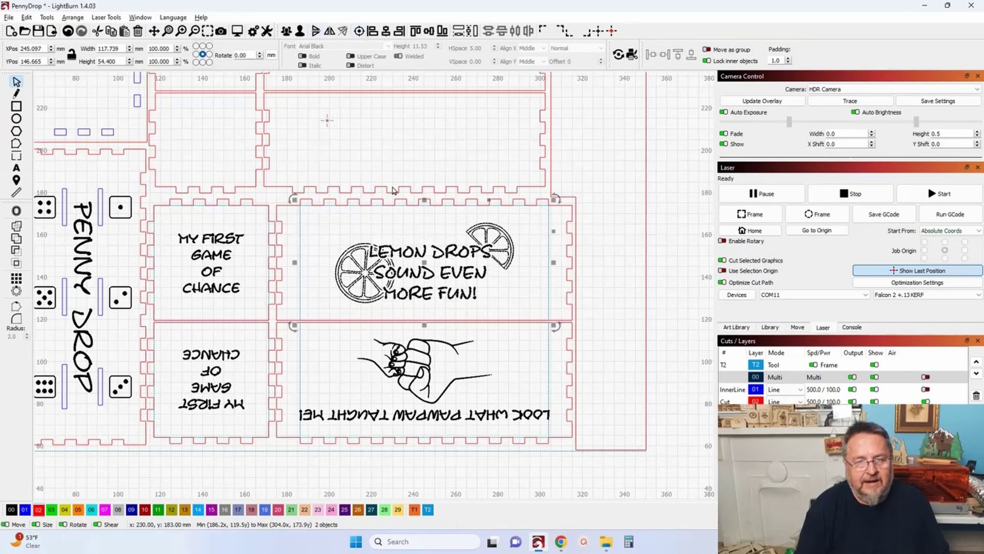
pyautogui.click(588, 150)
# Pan and zoom out until the dice pieces, MY FIRST GAME OF CHANCE panels and whole bed show
pyautogui.scroll(-3, 319, 255)
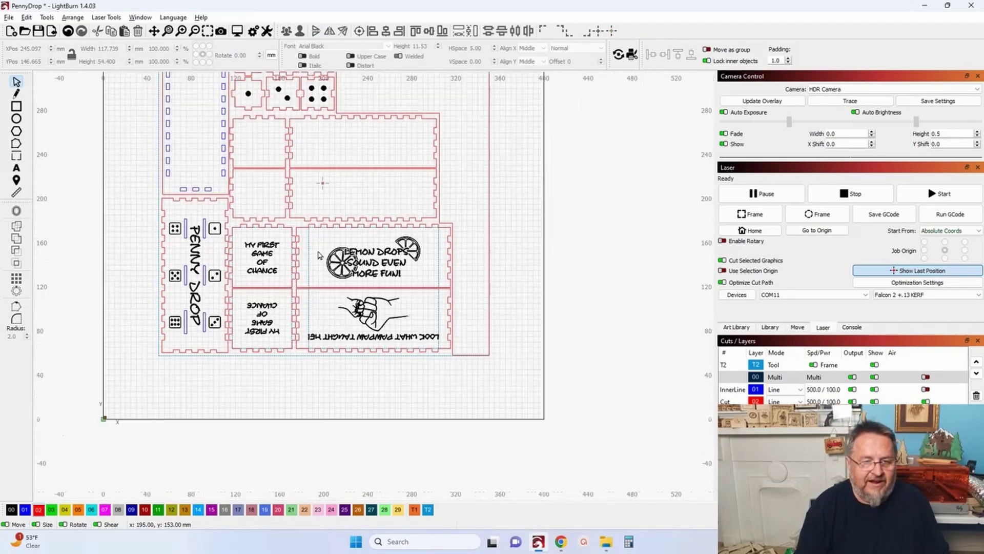
pyautogui.moveTo(323, 292); pyautogui.dragTo(314, 355)
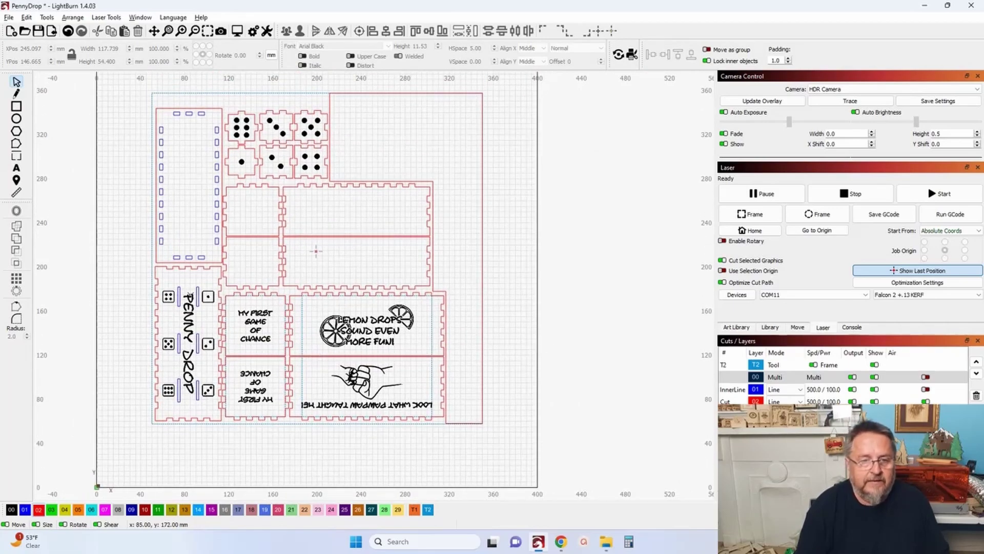
pyautogui.scroll(2, 244, 324)
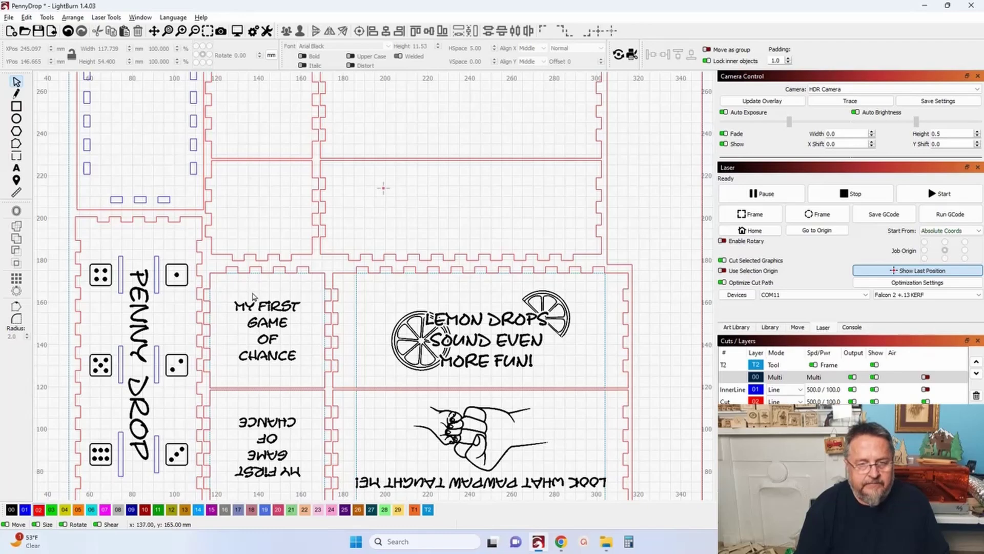
pyautogui.scroll(3, 307, 285)
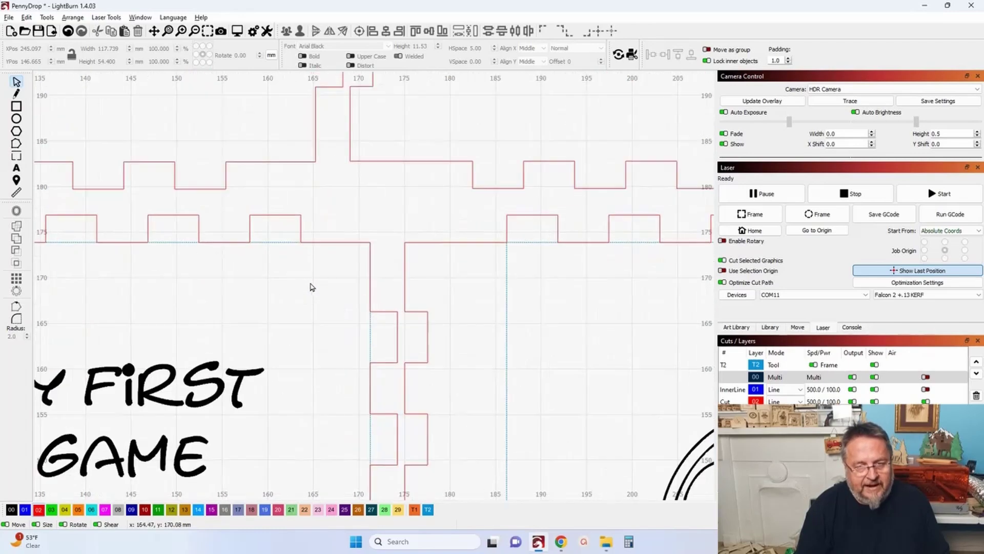
pyautogui.click(263, 242)
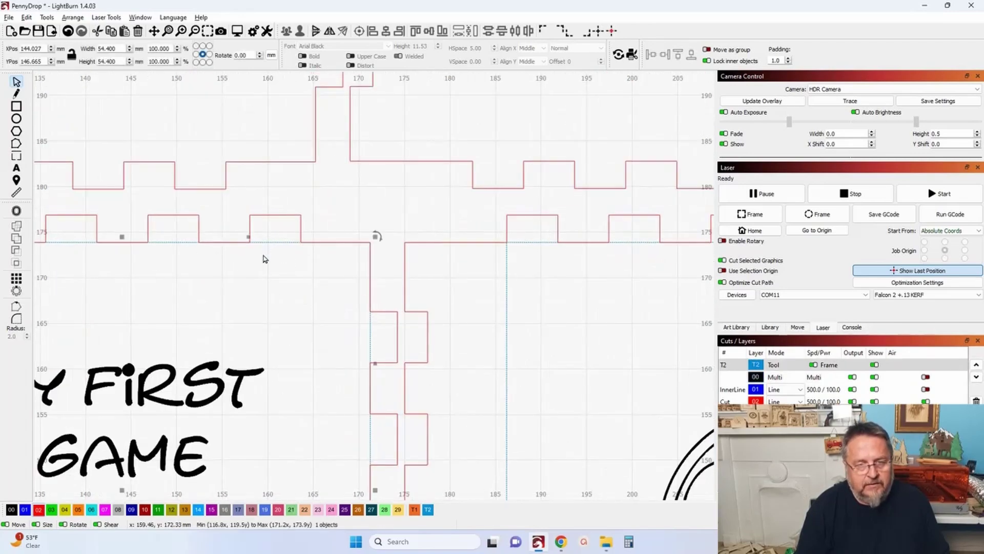
pyautogui.moveTo(263, 272); pyautogui.dragTo(333, 182)
pyautogui.scroll(-2, 331, 123)
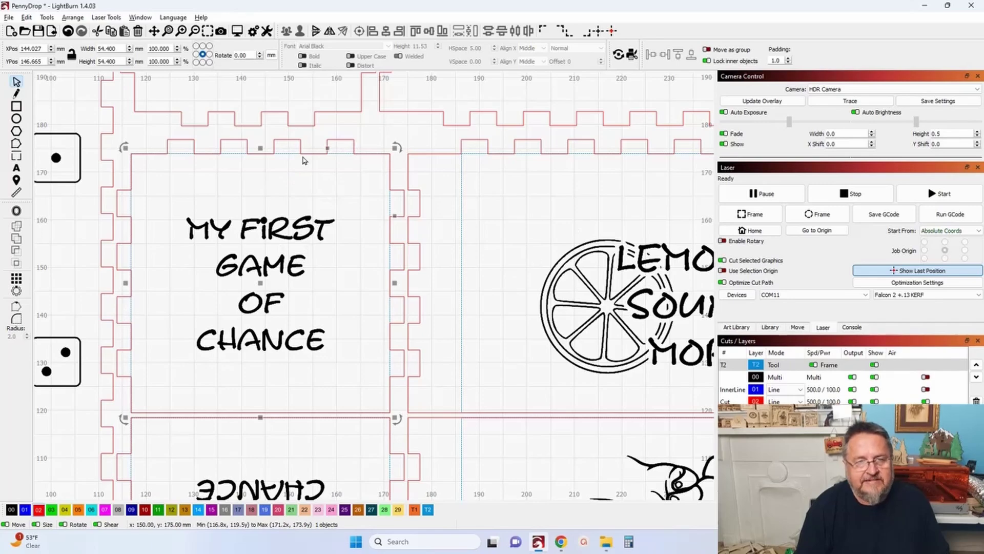
pyautogui.scroll(-3, 210, 179)
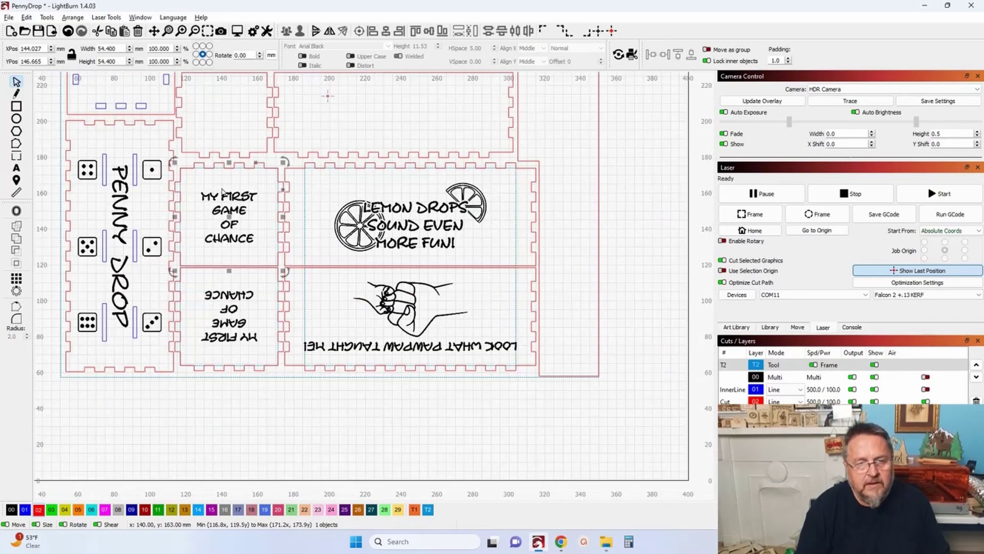
pyautogui.scroll(2, 240, 231)
pyautogui.scroll(-1, 240, 291)
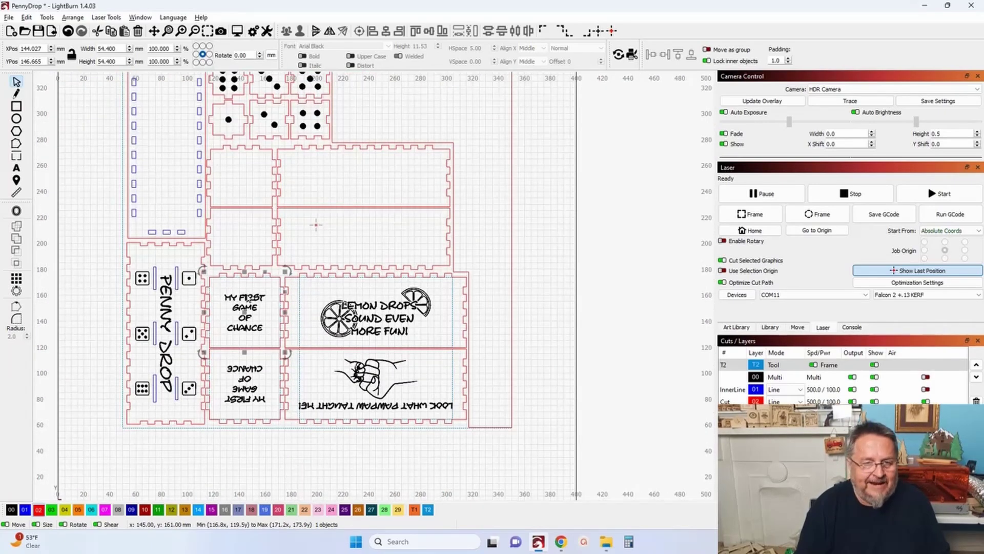
pyautogui.scroll(-2, 245, 298)
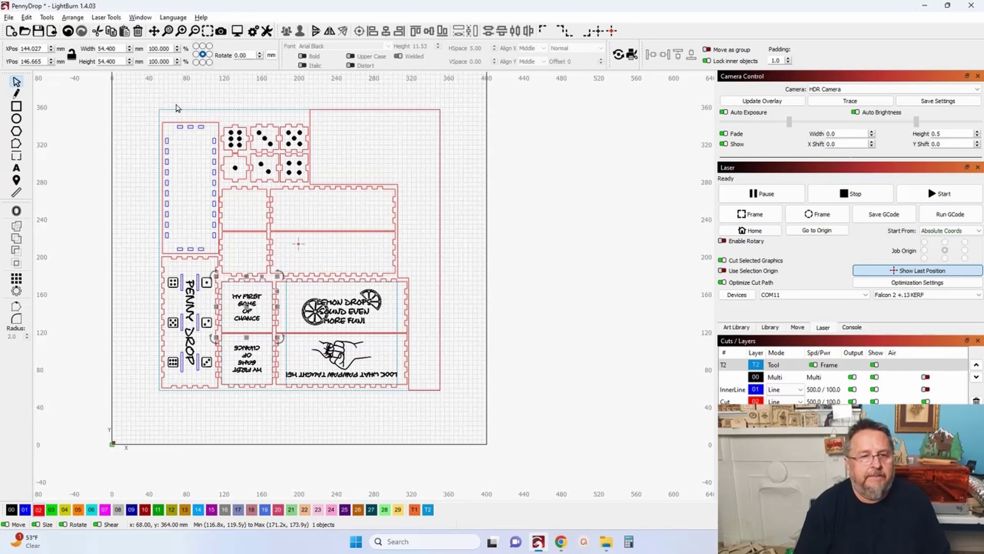
# Select all 64 layout objects and open Resize Slots in Selection, moving its dialog aside
pyautogui.moveTo(227, 236); pyautogui.dragTo(485, 435)
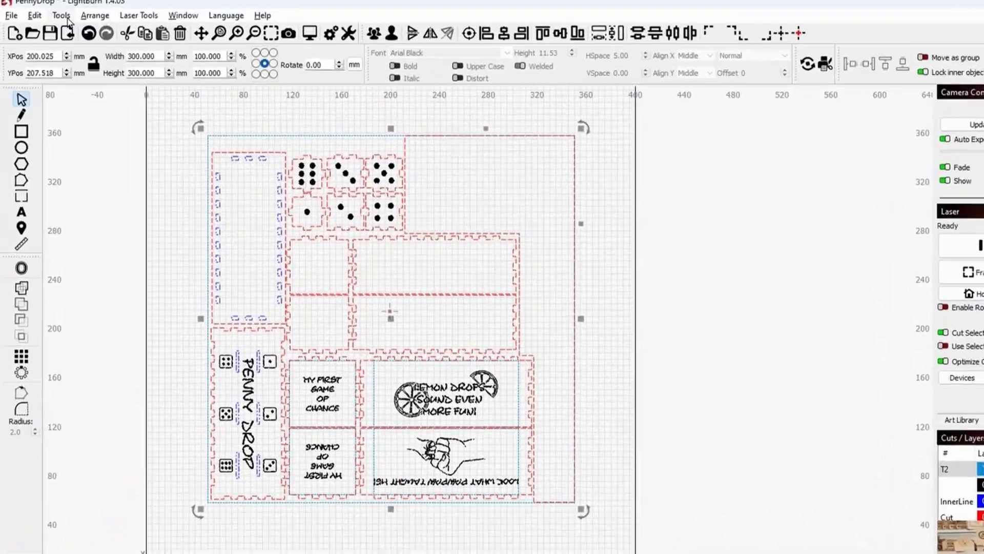
pyautogui.click(62, 16)
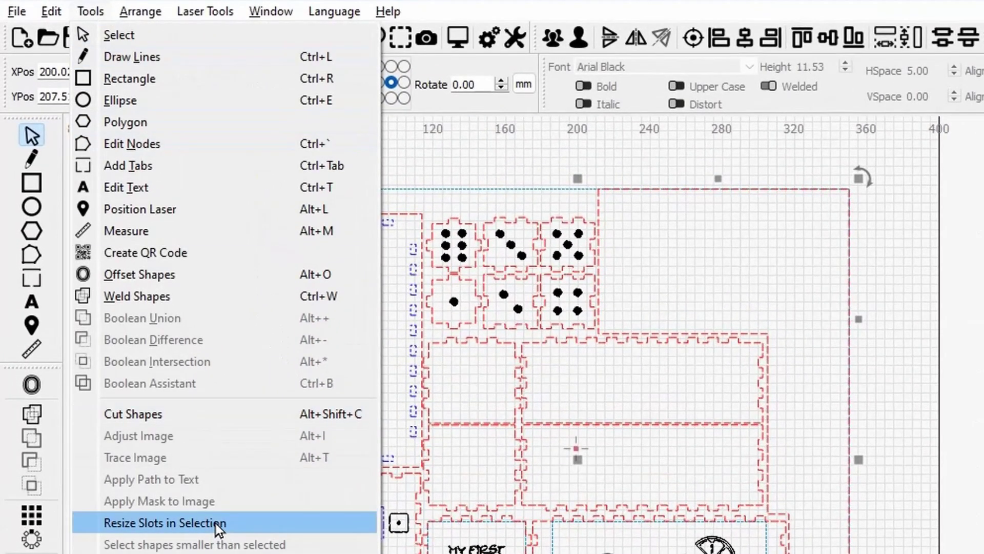
pyautogui.click(216, 523)
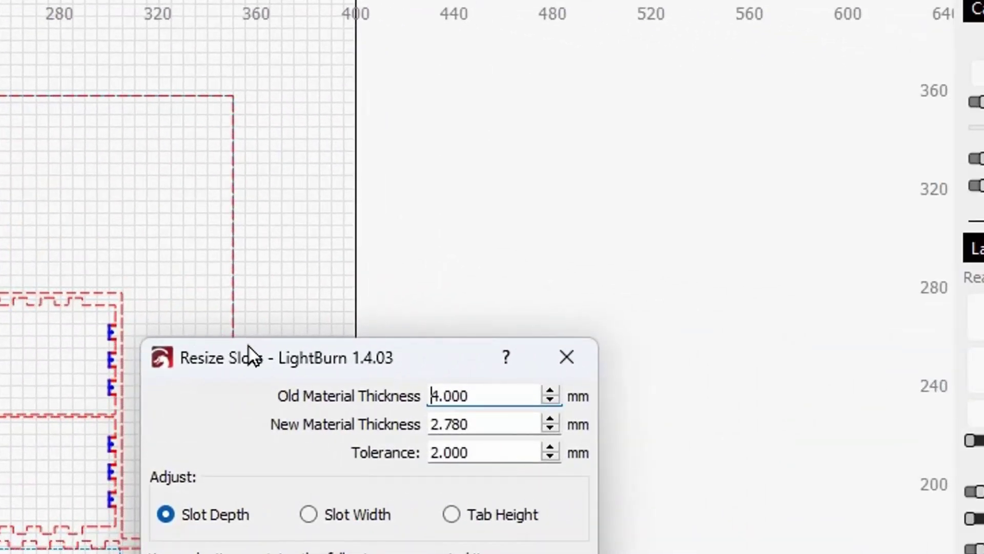
pyautogui.moveTo(271, 364); pyautogui.dragTo(407, 131)
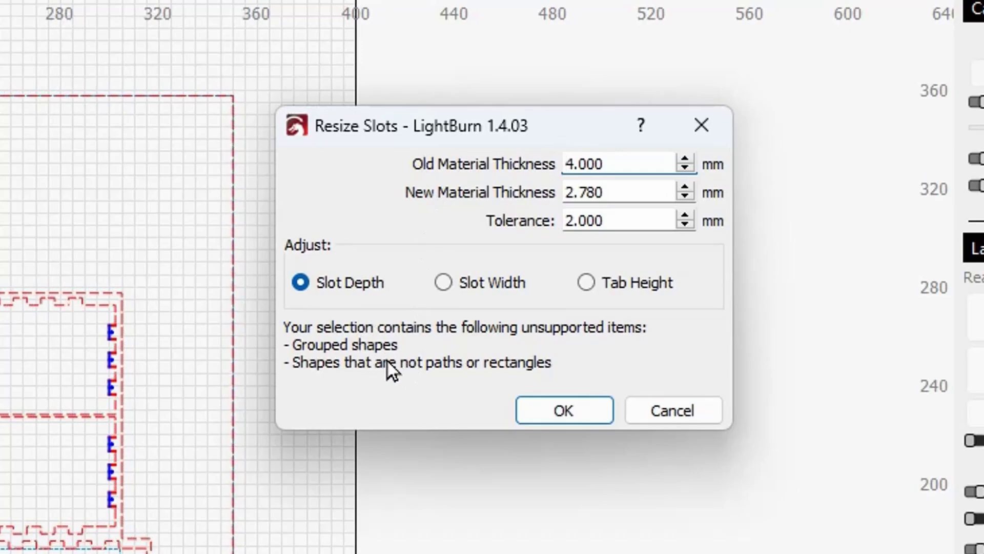
# Cancel slot resizing, ungroup the selected pieces and clear the selection
pyautogui.click(695, 416)
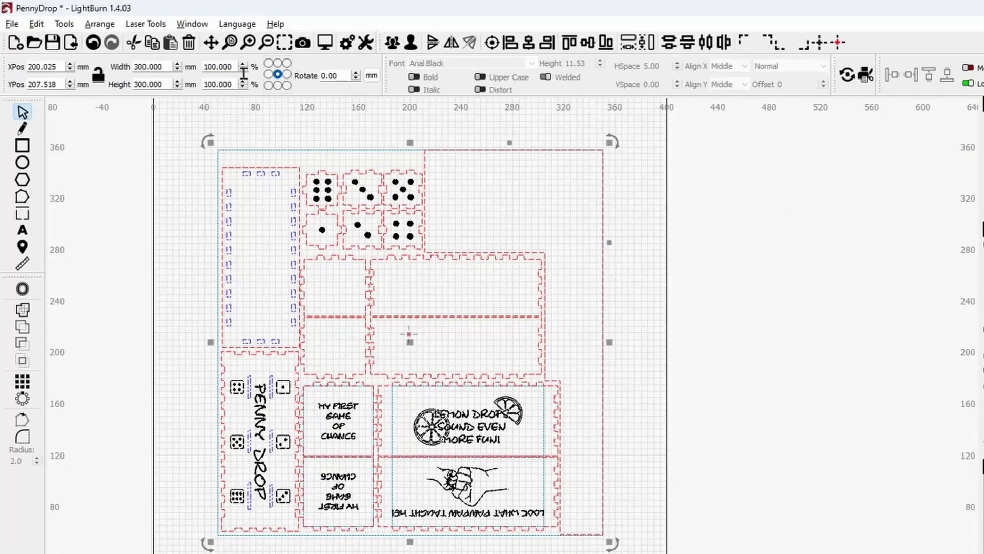
pyautogui.click(411, 43)
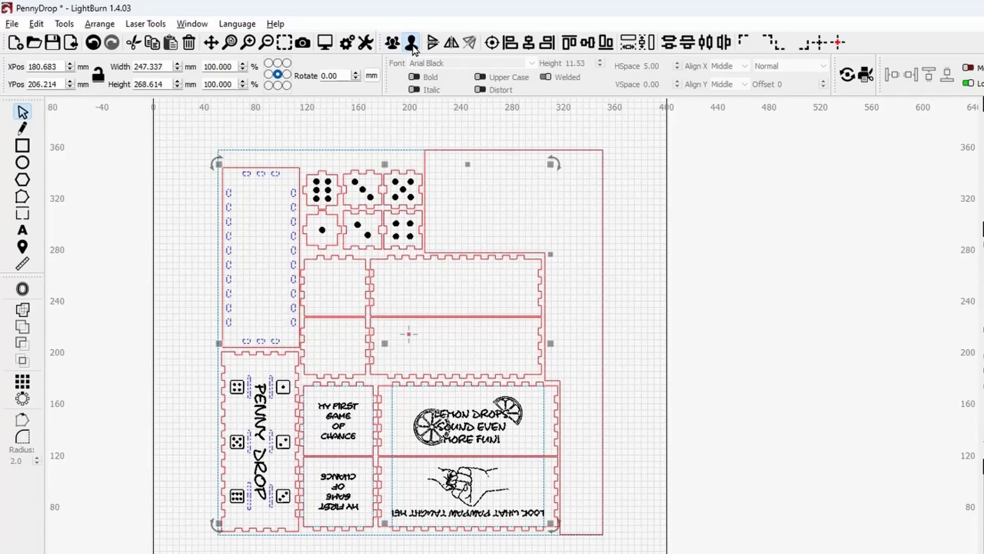
pyautogui.click(375, 126)
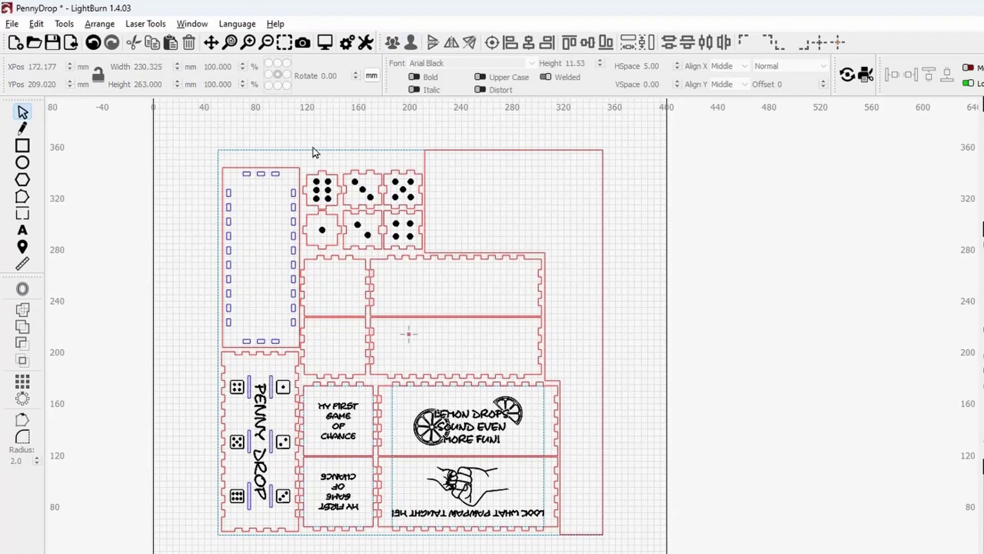
# Reselect every piece and reopen Tools > Resize Slots in Selection
pyautogui.moveTo(177, 136); pyautogui.dragTo(646, 552)
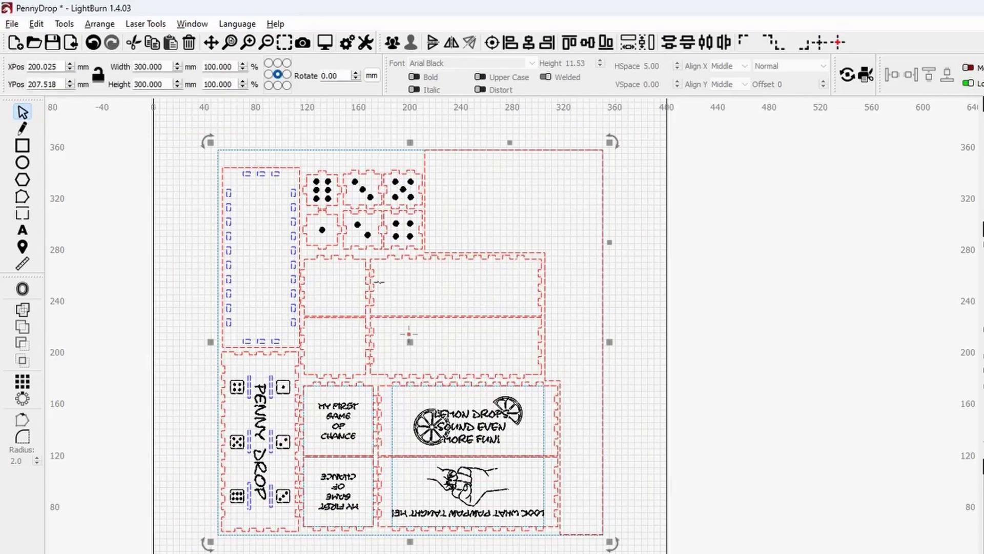
pyautogui.click(64, 24)
pyautogui.click(164, 387)
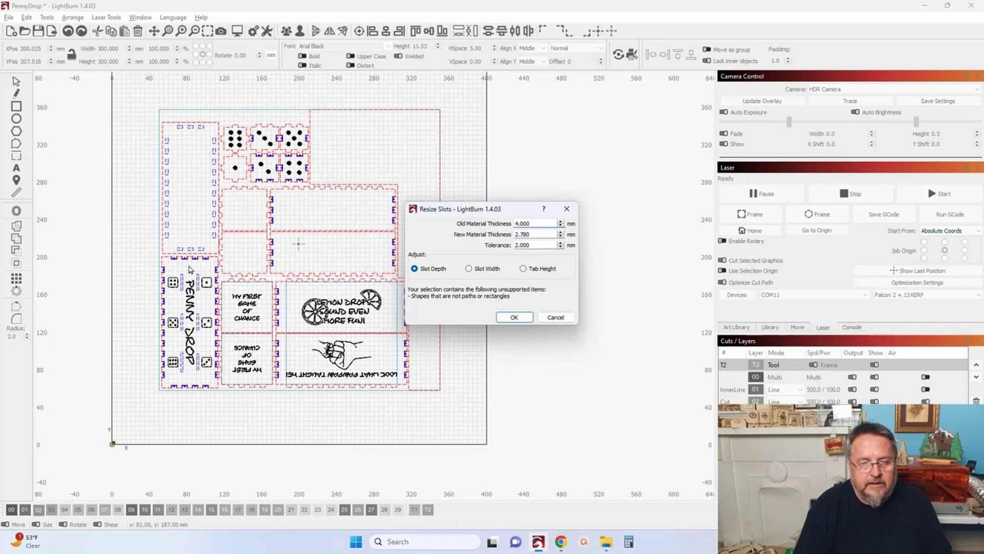
pyautogui.scroll(3, 180, 299)
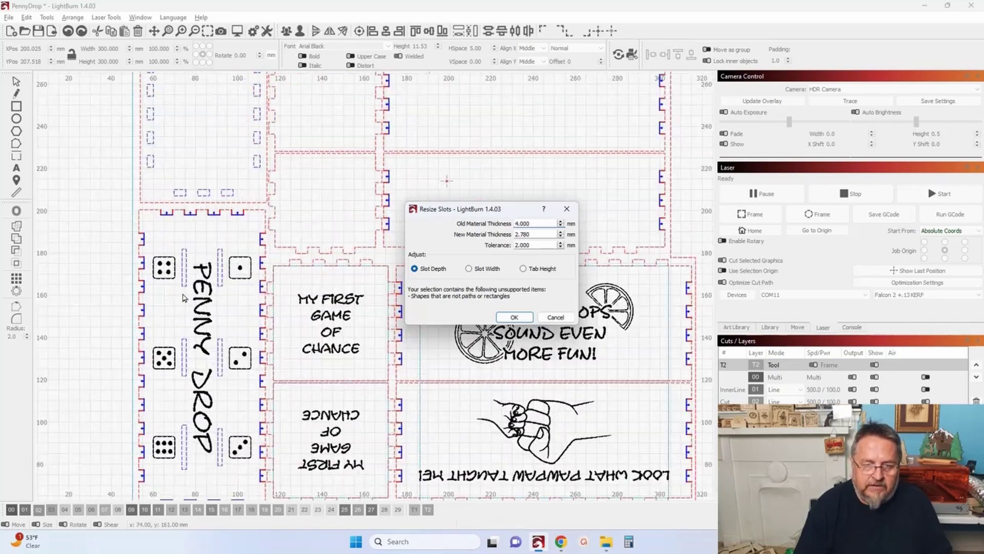
pyautogui.scroll(-2, 196, 283)
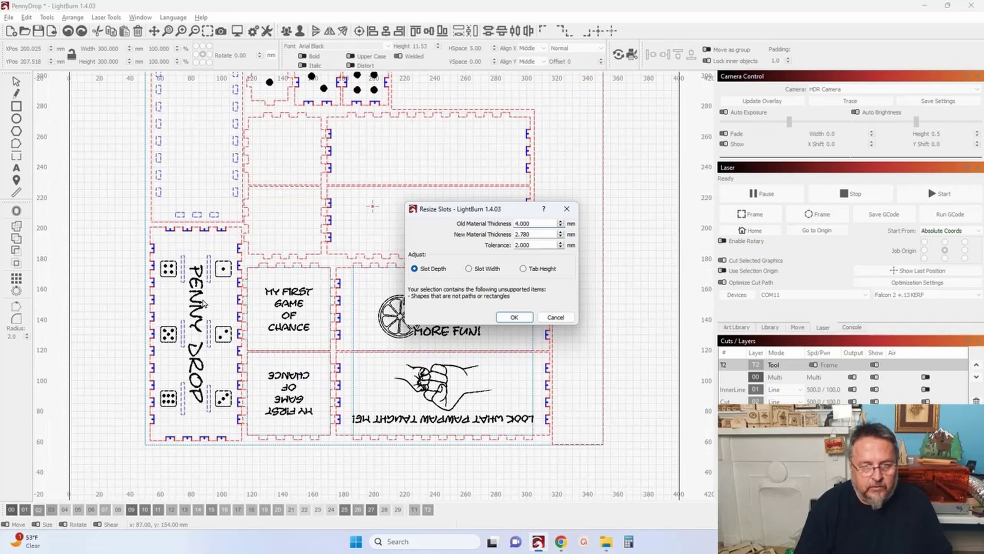
pyautogui.moveTo(204, 303); pyautogui.dragTo(201, 264)
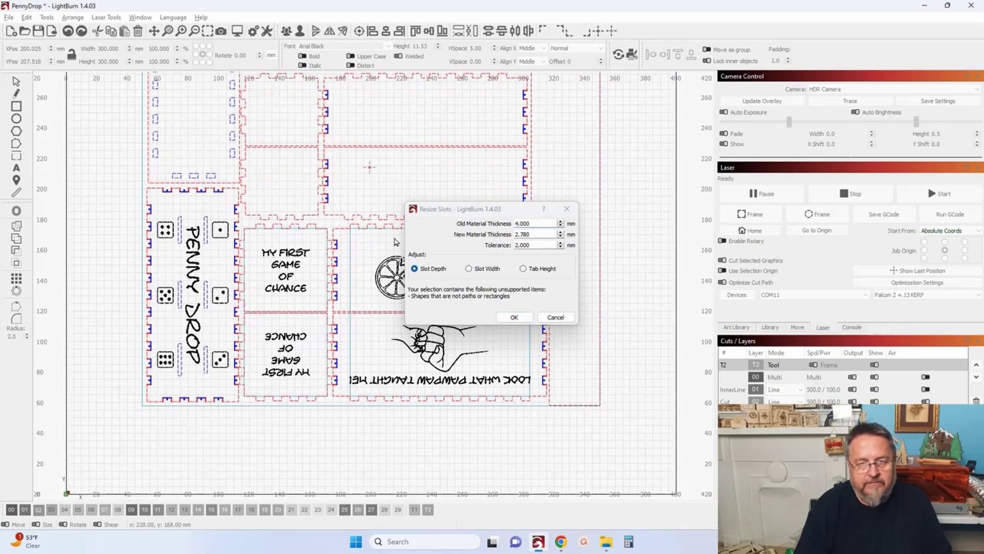
pyautogui.moveTo(352, 200); pyautogui.dragTo(224, 211)
pyautogui.scroll(-1, 224, 211)
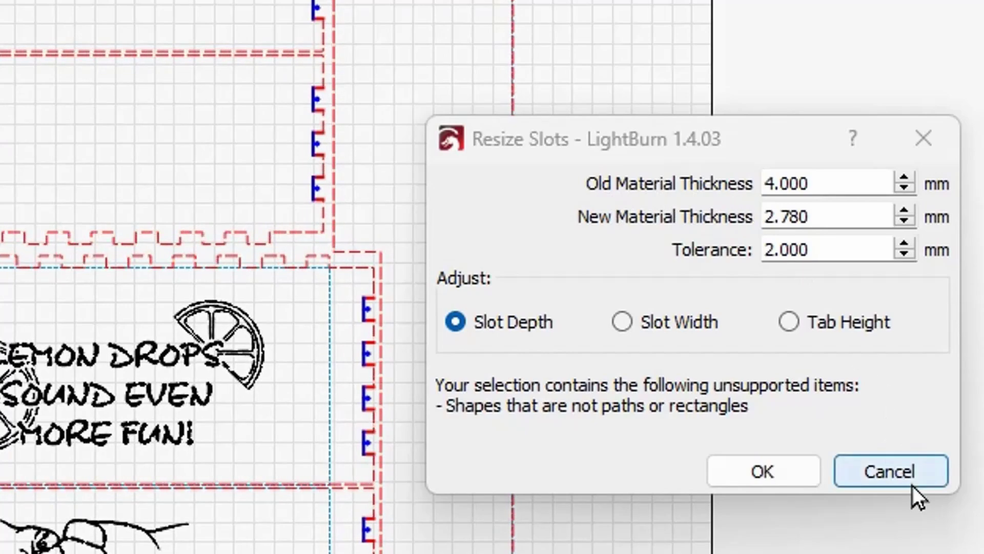
# Replace the Resize Slots tolerance value with 0.01 mm
pyautogui.moveTo(839, 237); pyautogui.dragTo(424, 220)
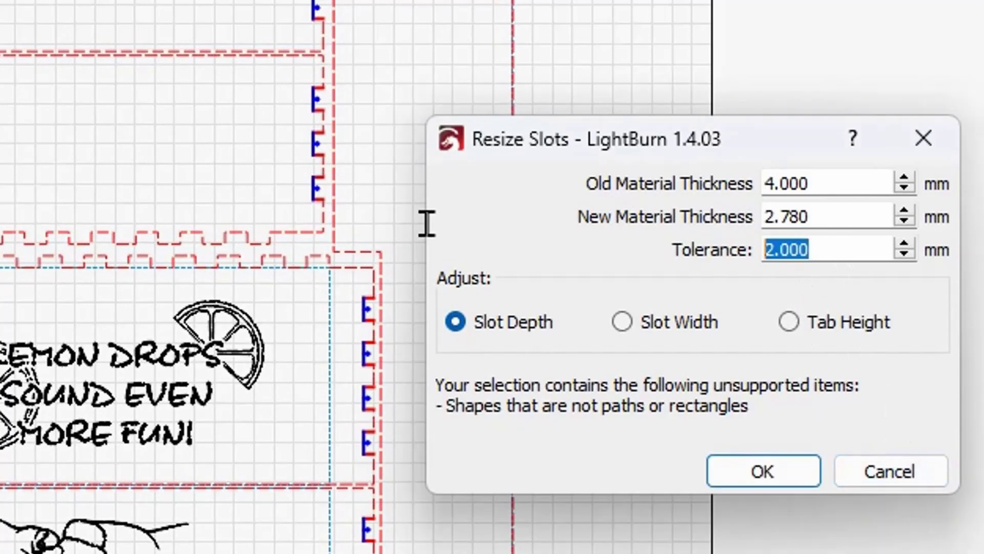
pyautogui.write('.01')
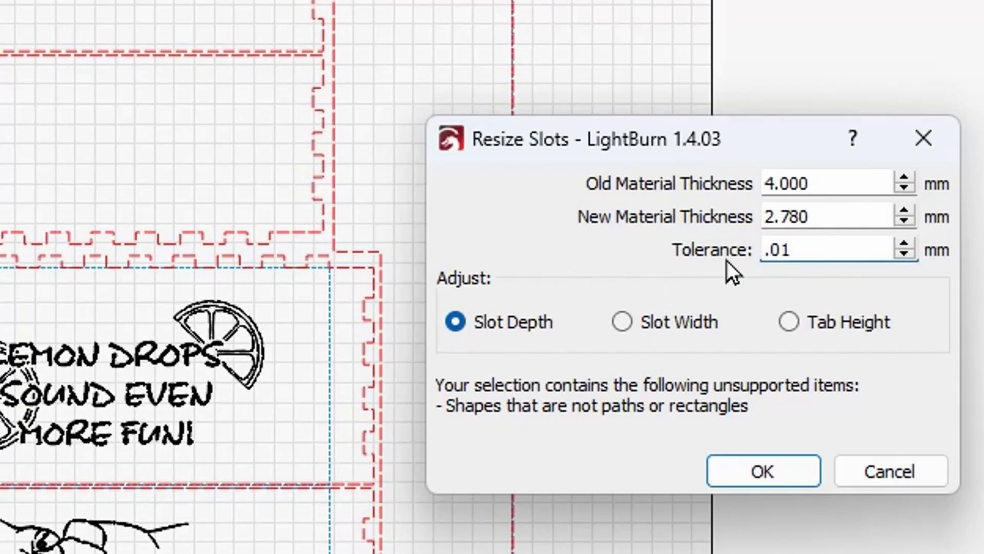
pyautogui.scroll(-3, 205, 277)
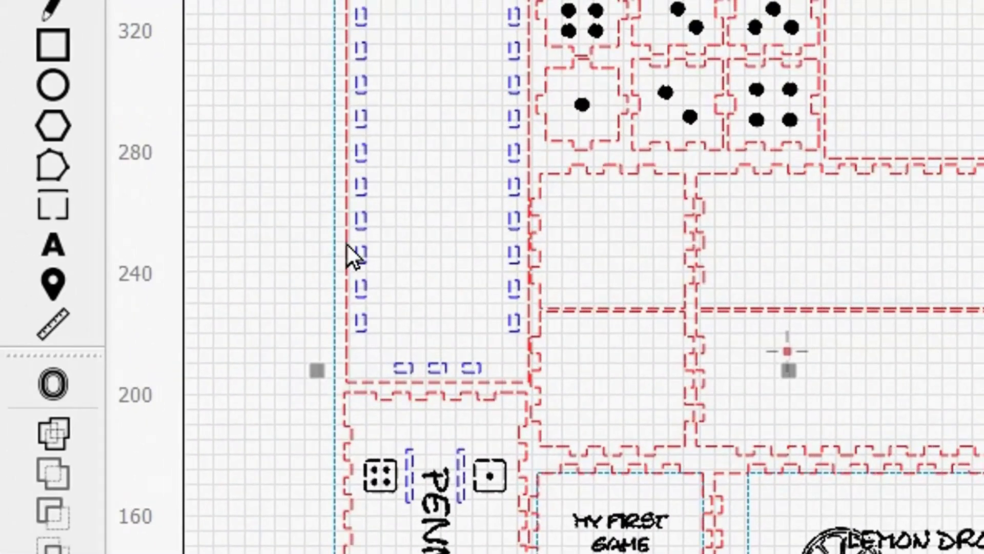
pyautogui.click(52, 323)
pyautogui.click(700, 367)
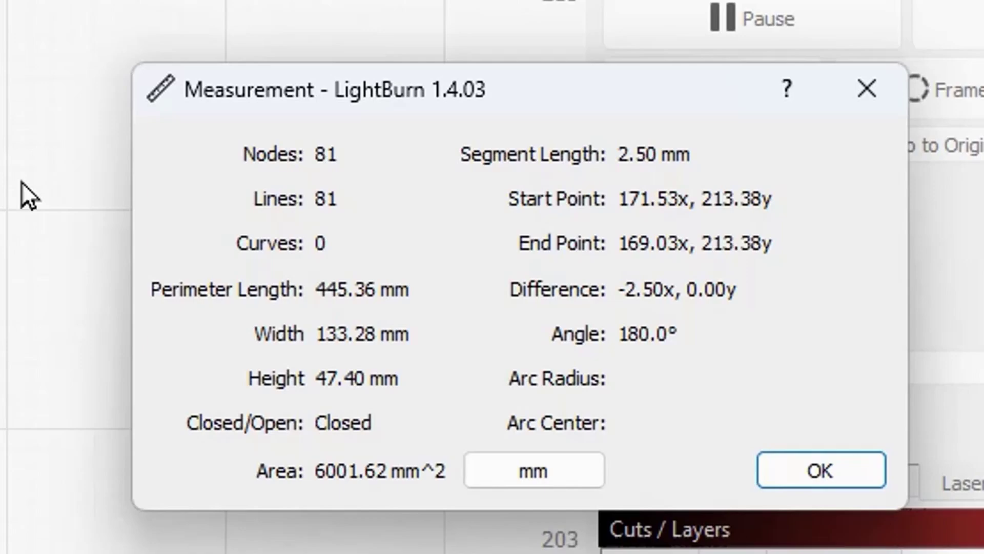
pyautogui.click(846, 470)
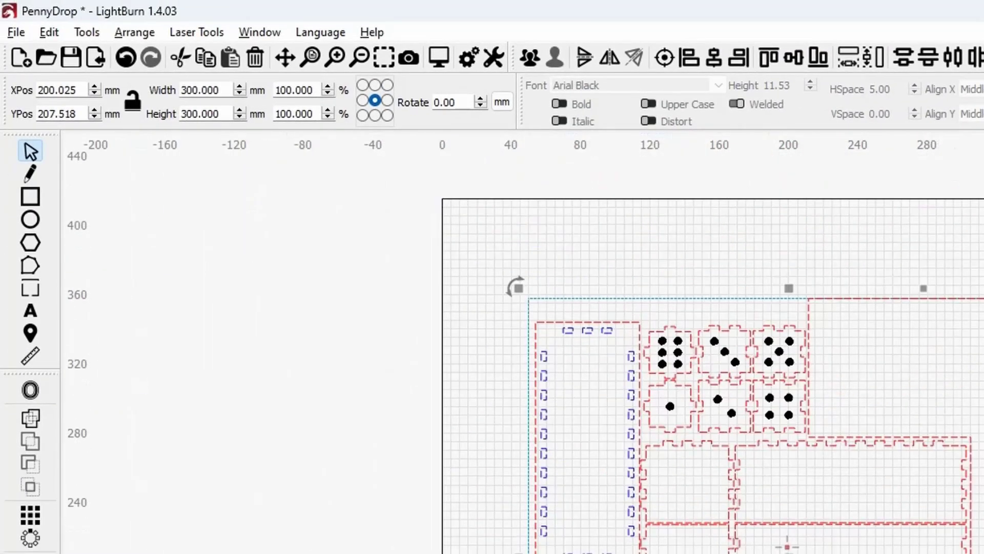
pyautogui.scroll(-2, 779, 551)
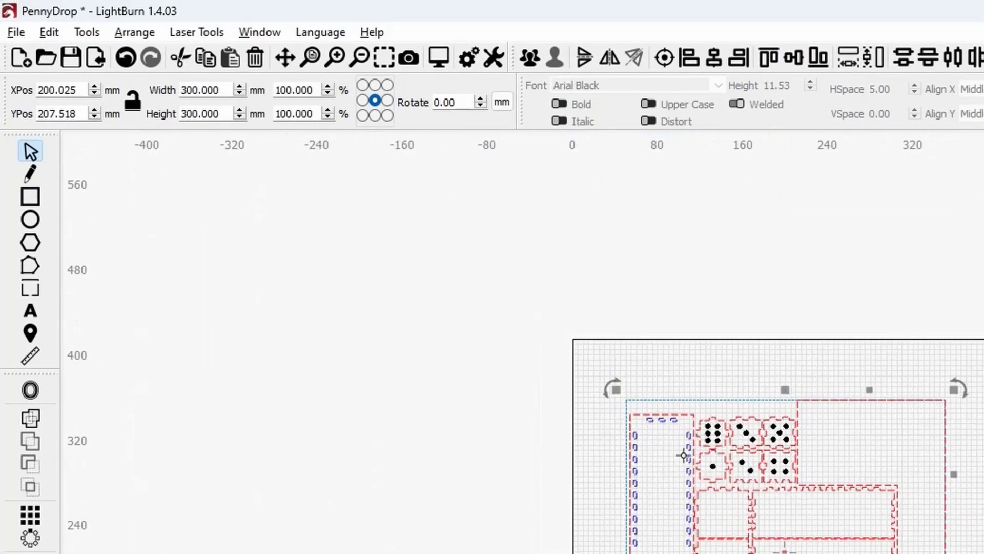
# Reopen Resize Slots and set the tolerance to 0
pyautogui.click(87, 33)
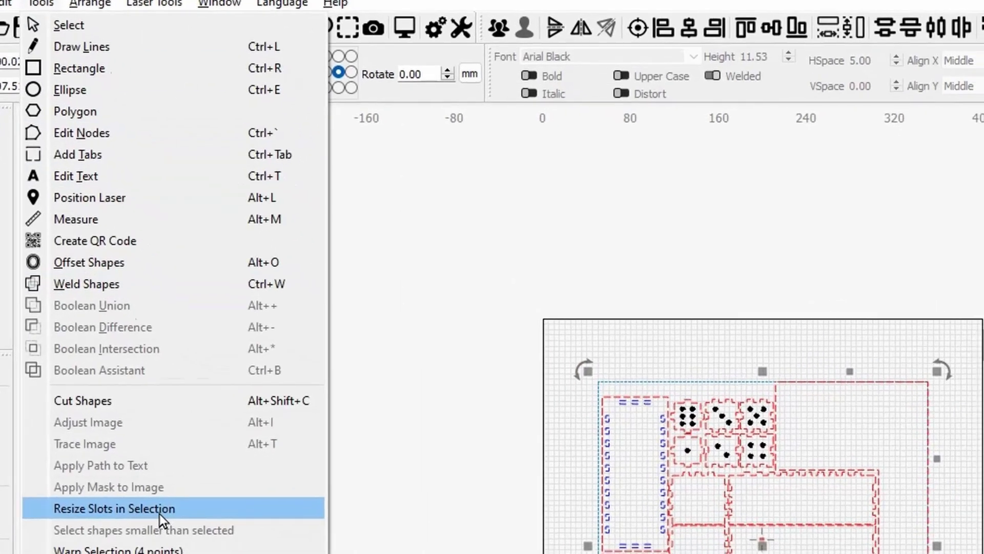
pyautogui.click(159, 513)
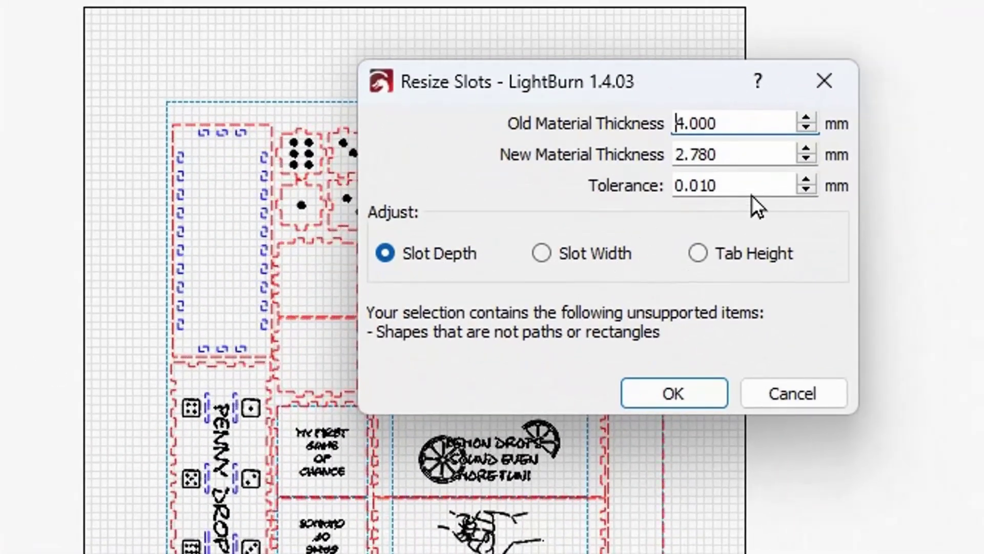
pyautogui.doubleClick(685, 185)
pyautogui.write('0')
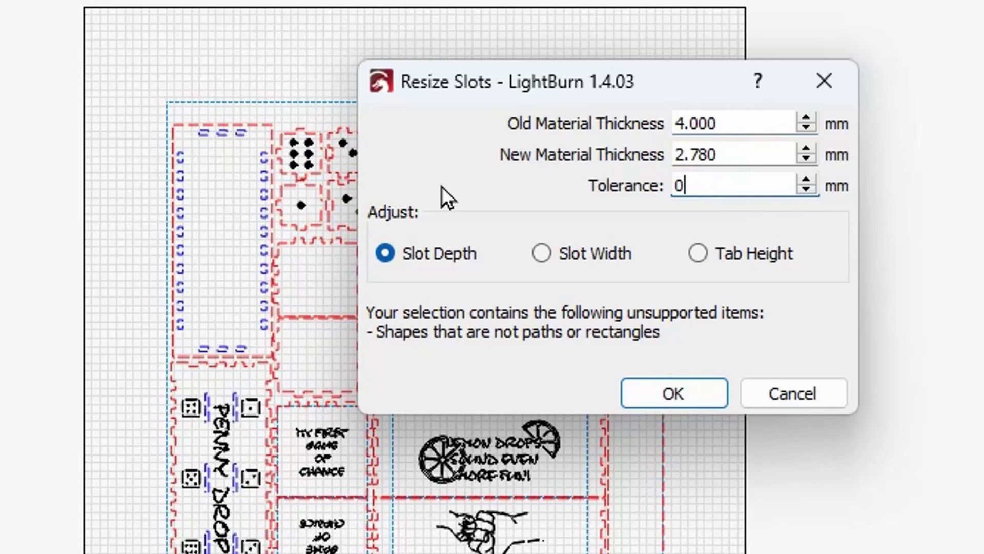
pyautogui.press('Tab')
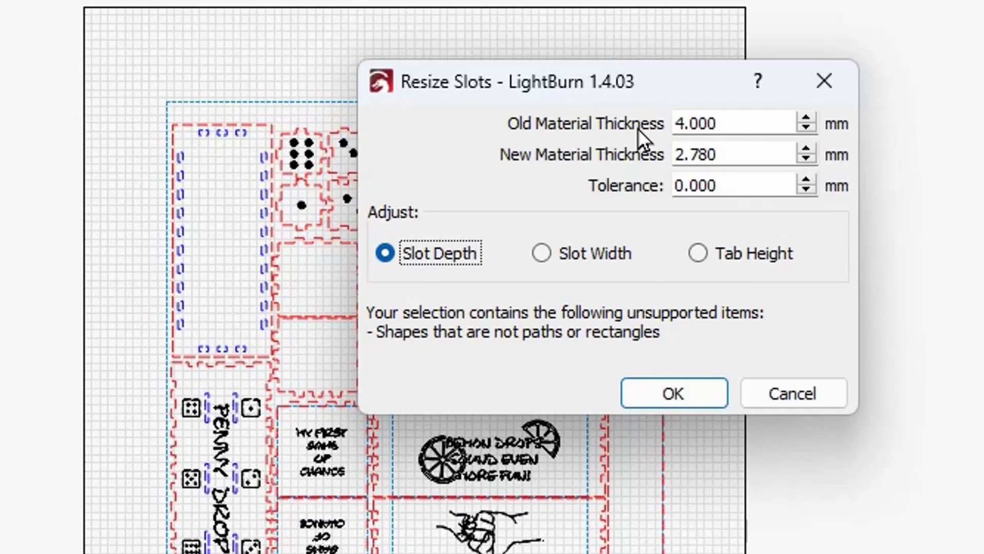
# Set the old material thickness to 2.50 mm and inspect the previewed slots
pyautogui.moveTo(733, 125); pyautogui.dragTo(519, 125)
pyautogui.write('2.50')
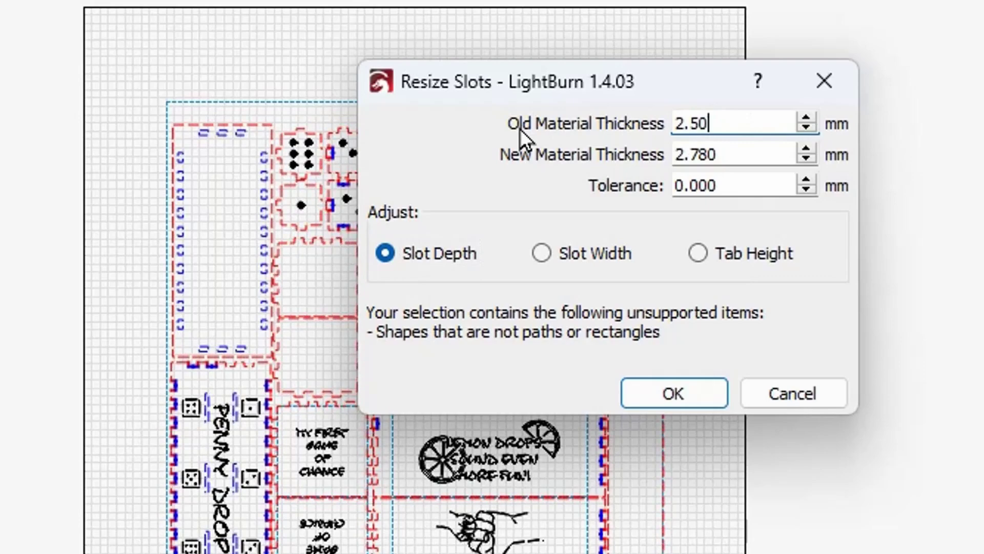
pyautogui.scroll(3, 189, 236)
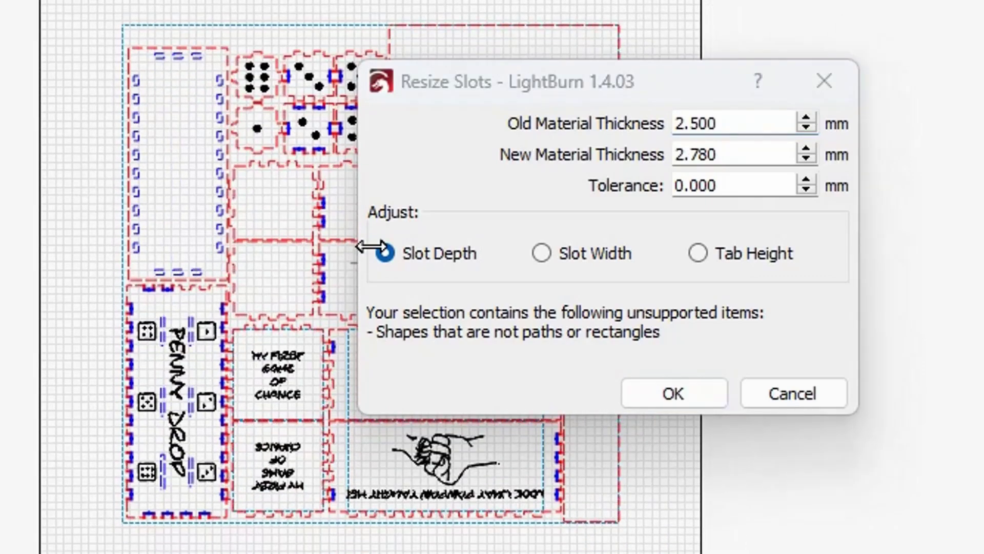
pyautogui.scroll(-2, 53, 355)
pyautogui.scroll(2, 53, 355)
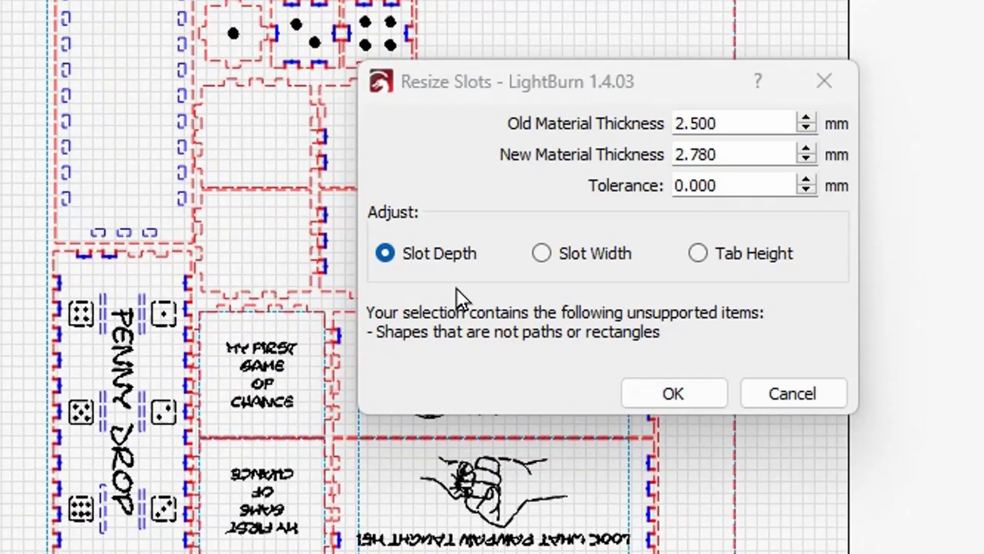
pyautogui.scroll(-3, 53, 355)
pyautogui.scroll(5, 19, 352)
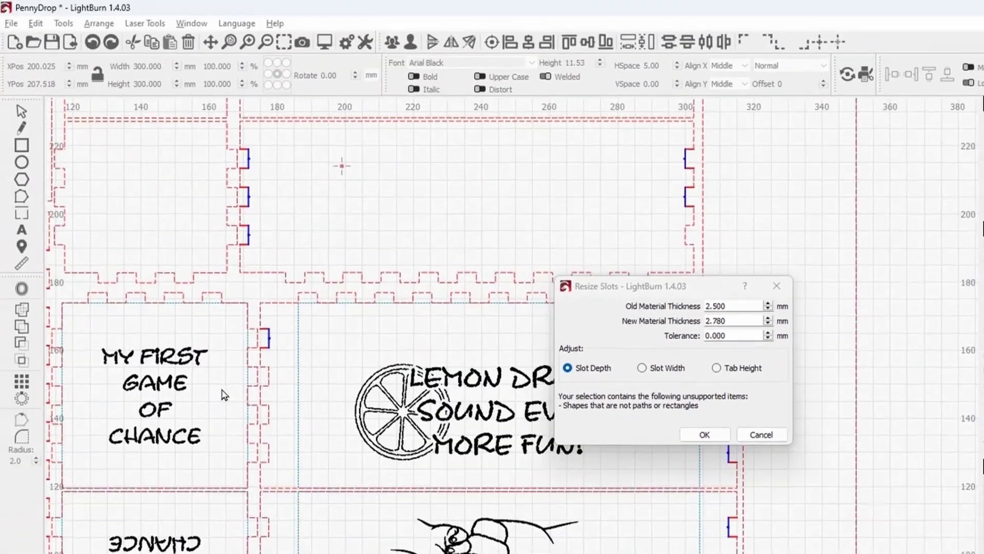
pyautogui.moveTo(224, 394); pyautogui.dragTo(361, 384)
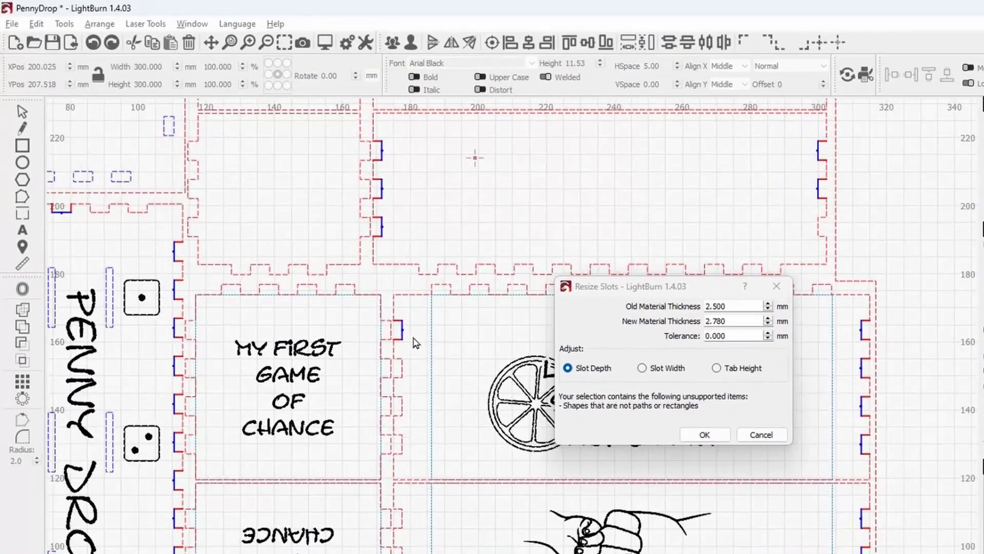
pyautogui.scroll(5, 392, 338)
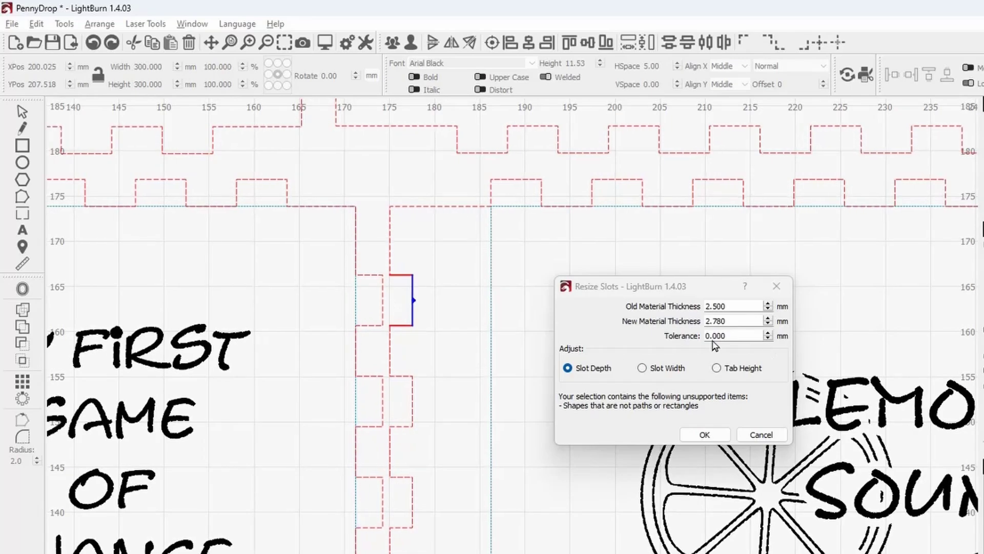
pyautogui.scroll(-8, 457, 355)
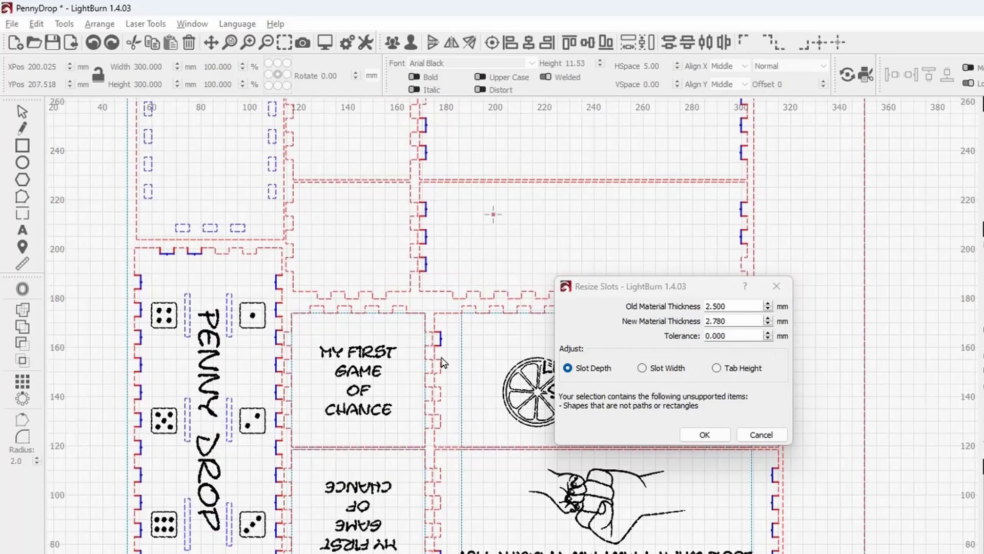
pyautogui.scroll(10, 463, 415)
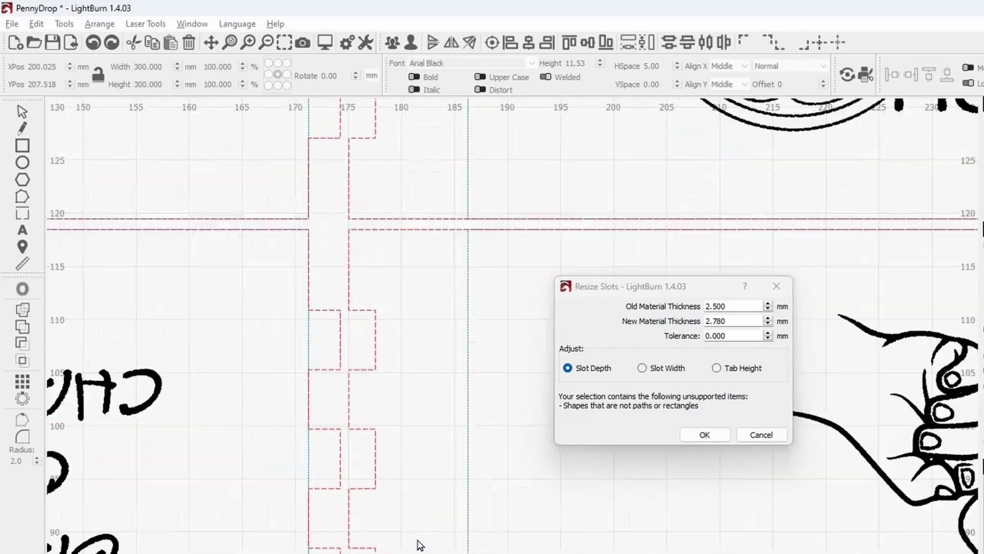
pyautogui.scroll(1, 454, 319)
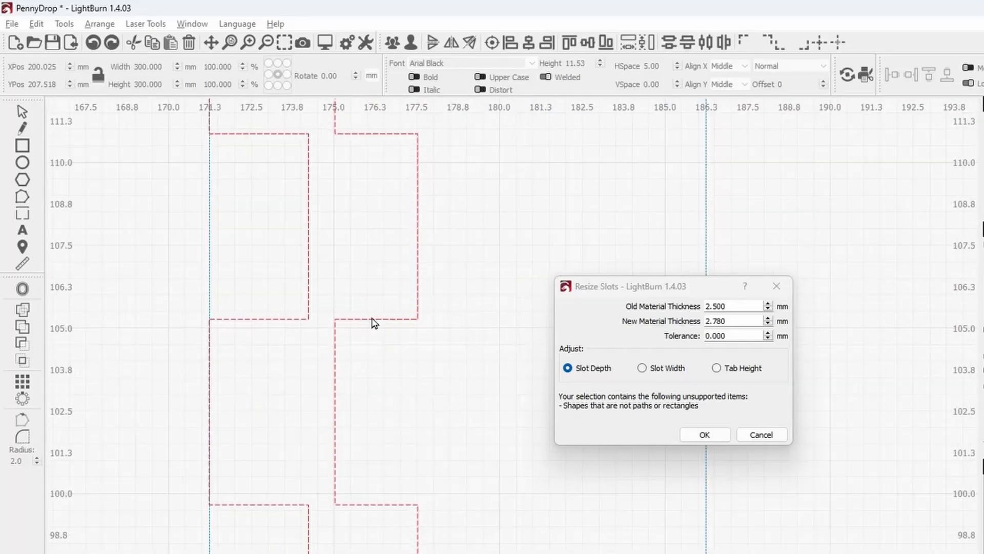
pyautogui.scroll(-7, 380, 327)
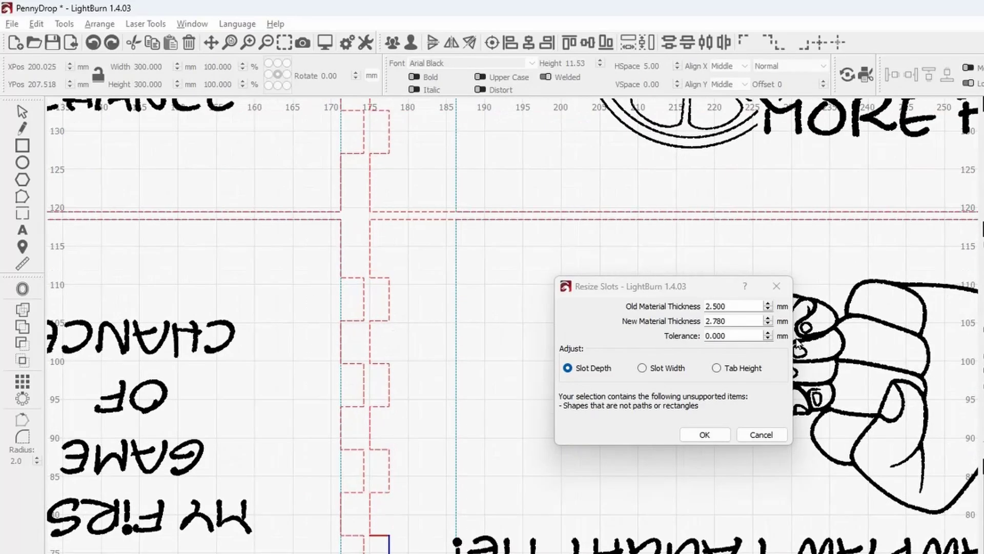
# Nudge the slot tolerance to 0.050, then set it to 1 mm
pyautogui.click(767, 334)
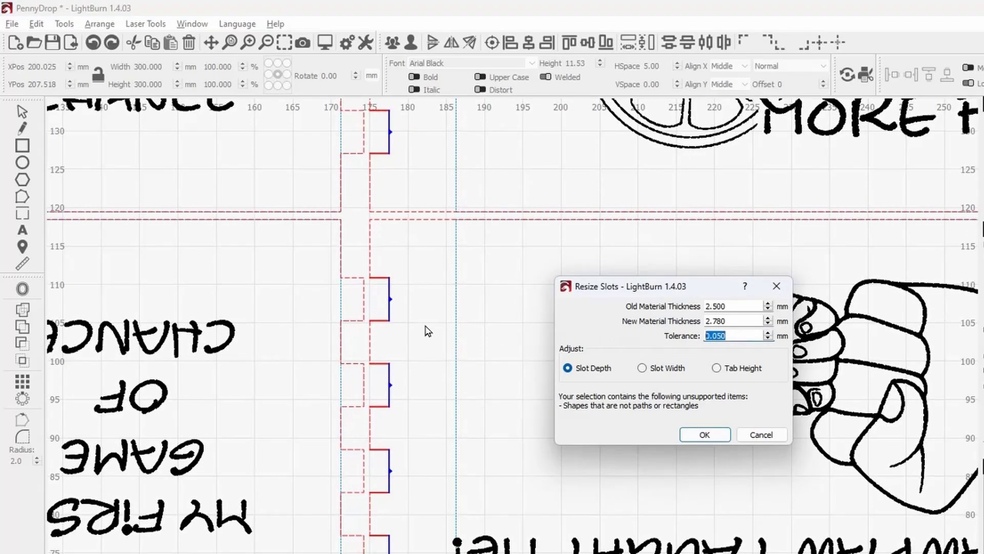
pyautogui.scroll(-4, 427, 330)
pyautogui.scroll(1, 345, 285)
pyautogui.moveTo(345, 286); pyautogui.dragTo(349, 454)
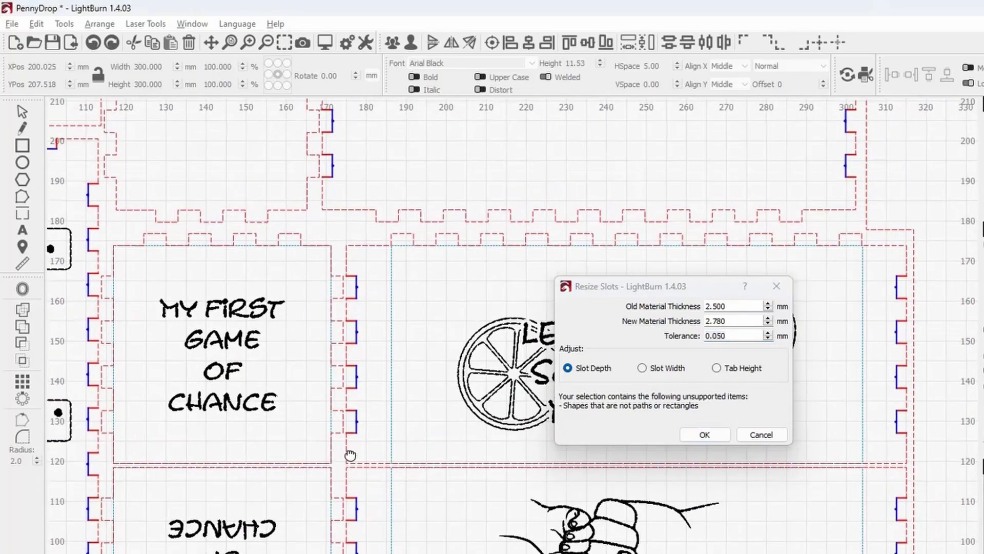
pyautogui.scroll(-1, 339, 461)
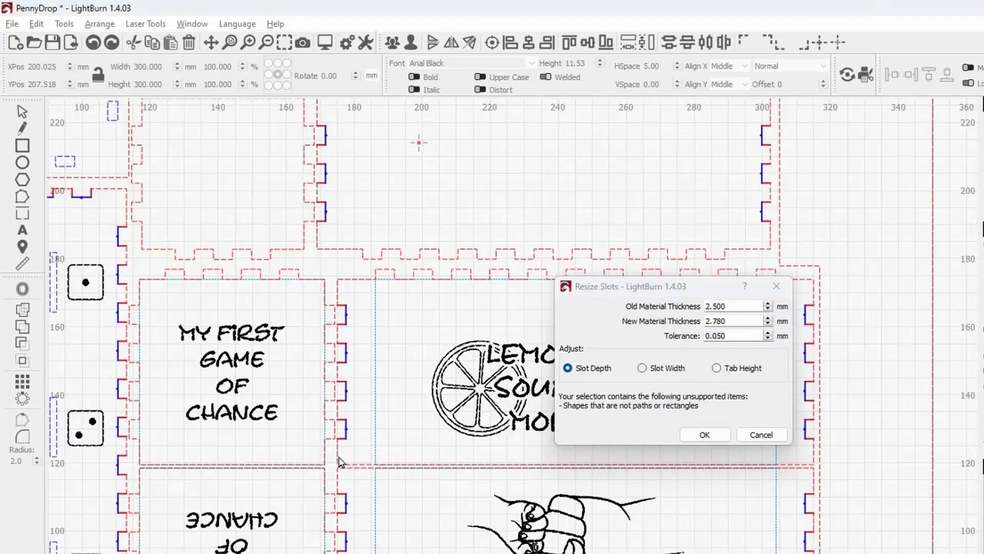
pyautogui.doubleClick(733, 335)
pyautogui.write('1')
pyautogui.press('Tab')
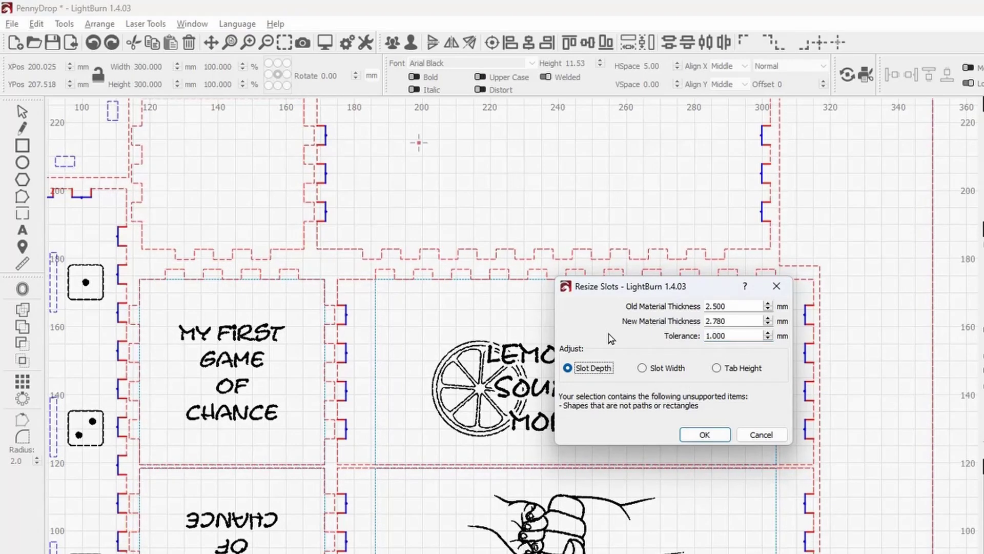
pyautogui.scroll(-3, 377, 350)
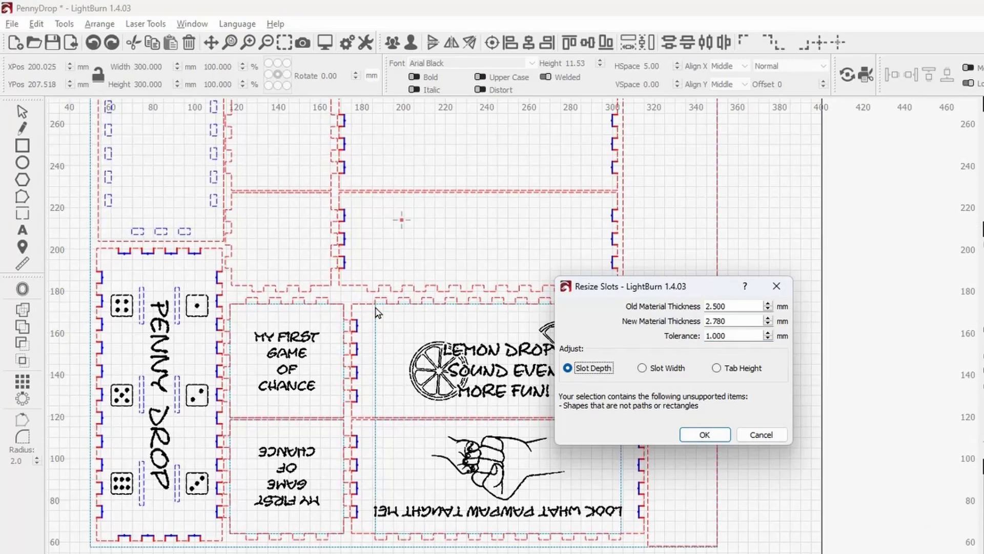
pyautogui.scroll(3, 376, 308)
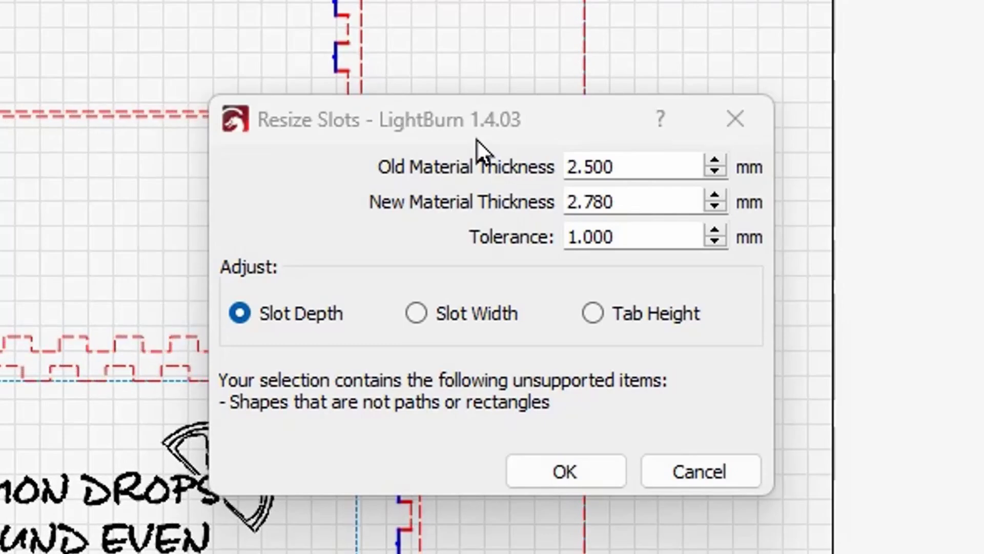
# Cancel the slot resize and measure an existing slot's vertical edge at 3.00 mm
pyautogui.click(687, 472)
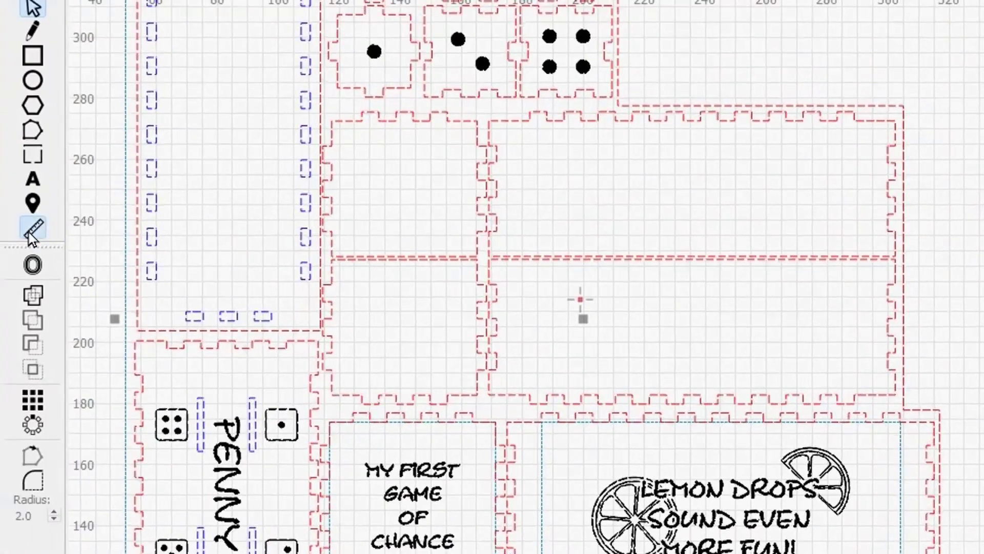
pyautogui.click(31, 230)
pyautogui.scroll(10, 705, 119)
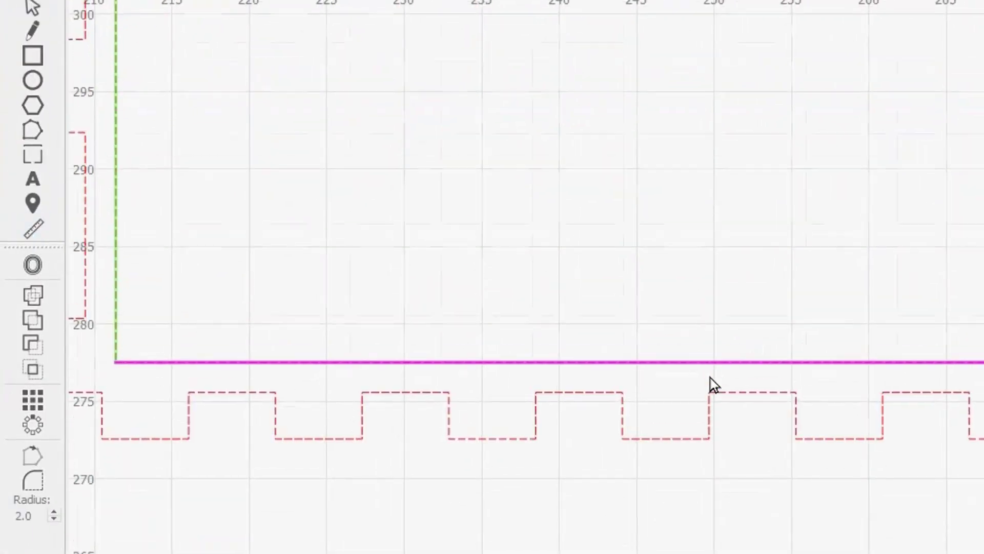
pyautogui.scroll(6, 710, 383)
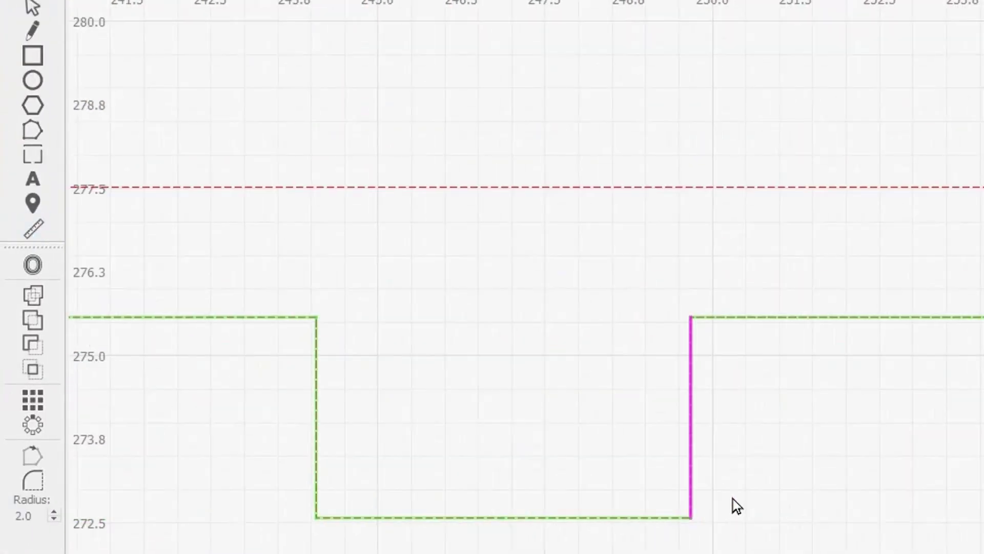
pyautogui.click(685, 429)
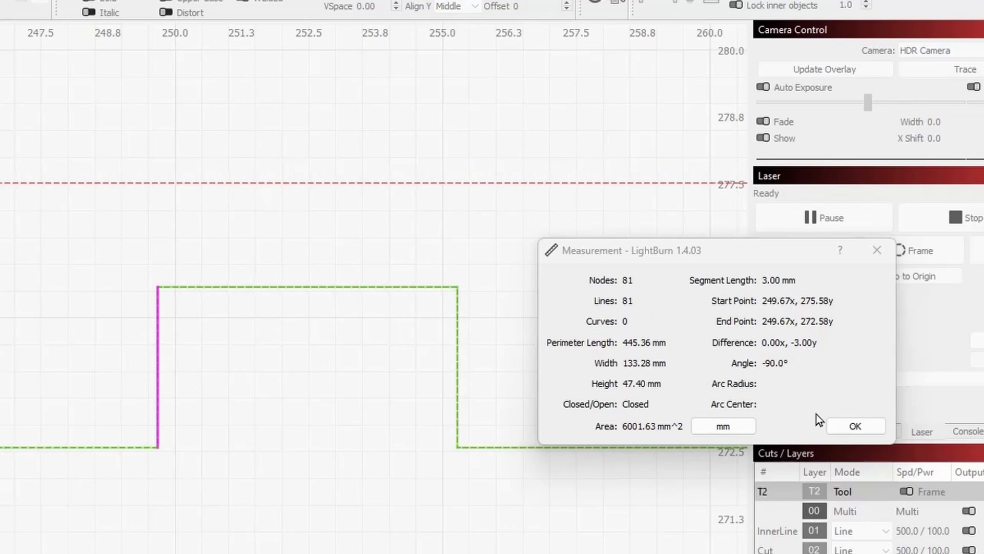
pyautogui.click(851, 428)
pyautogui.scroll(-8, 254, 435)
pyautogui.scroll(-2, 326, 403)
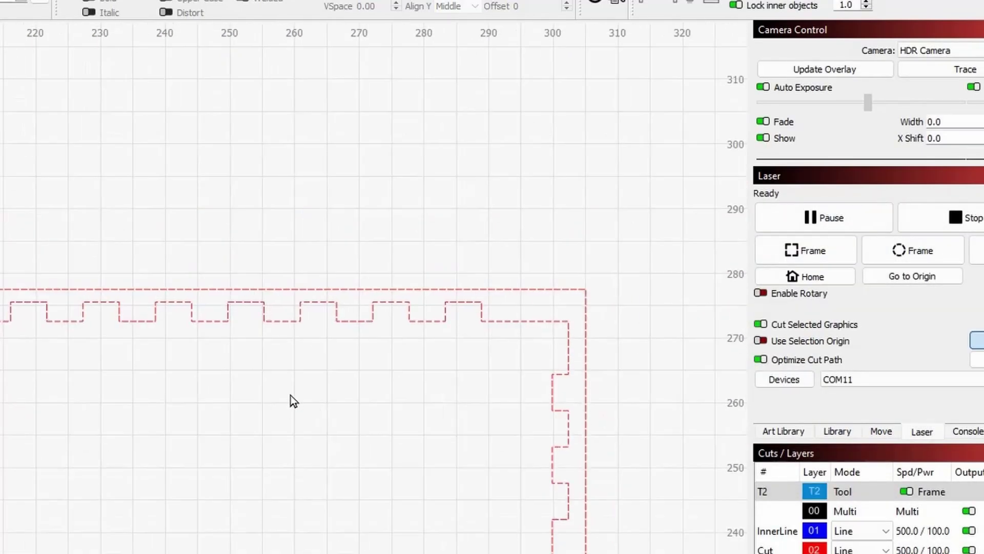
pyautogui.scroll(-1, 290, 396)
pyautogui.scroll(-3, 290, 399)
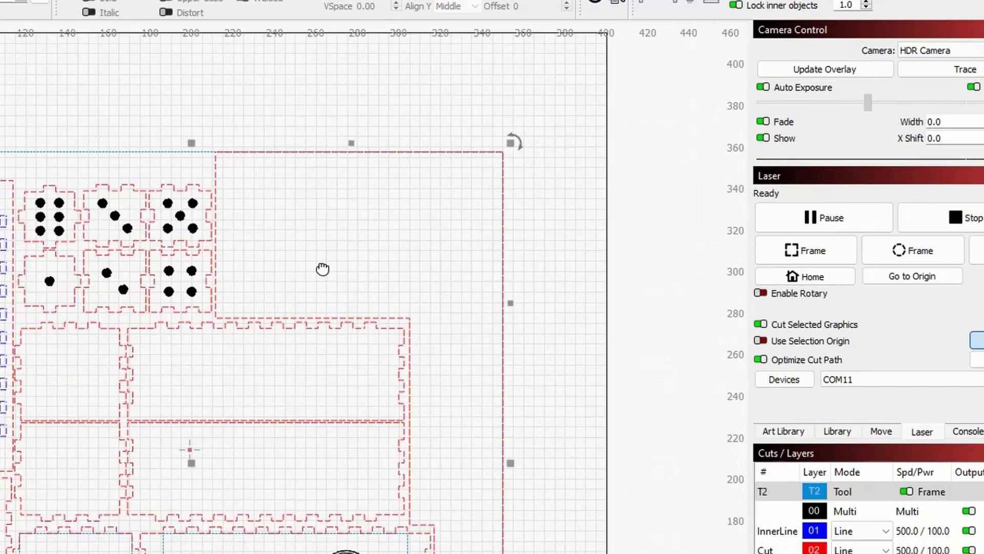
pyautogui.scroll(3, 172, 309)
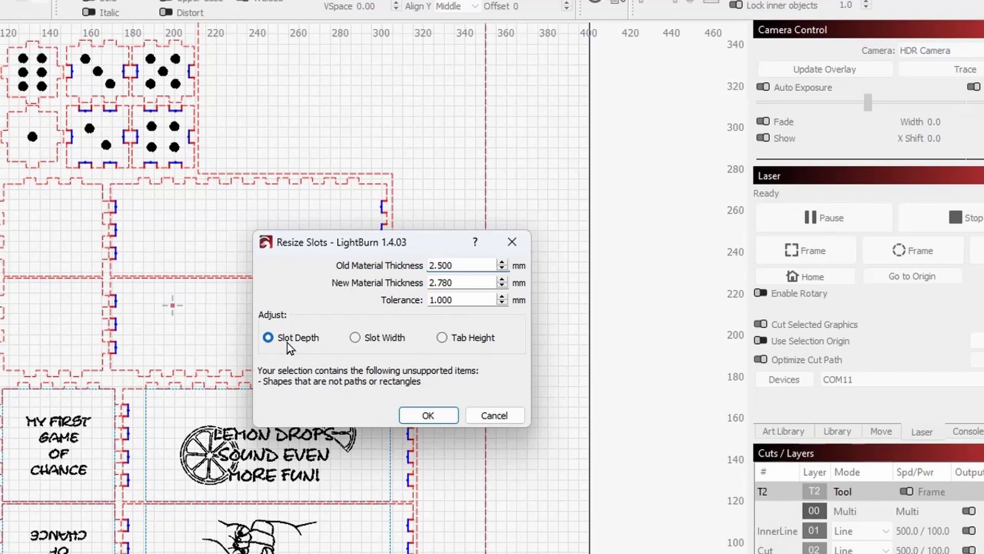
# Preview Tab Height and Slot Width, then apply the resize with Slot Depth selected
pyautogui.click(445, 337)
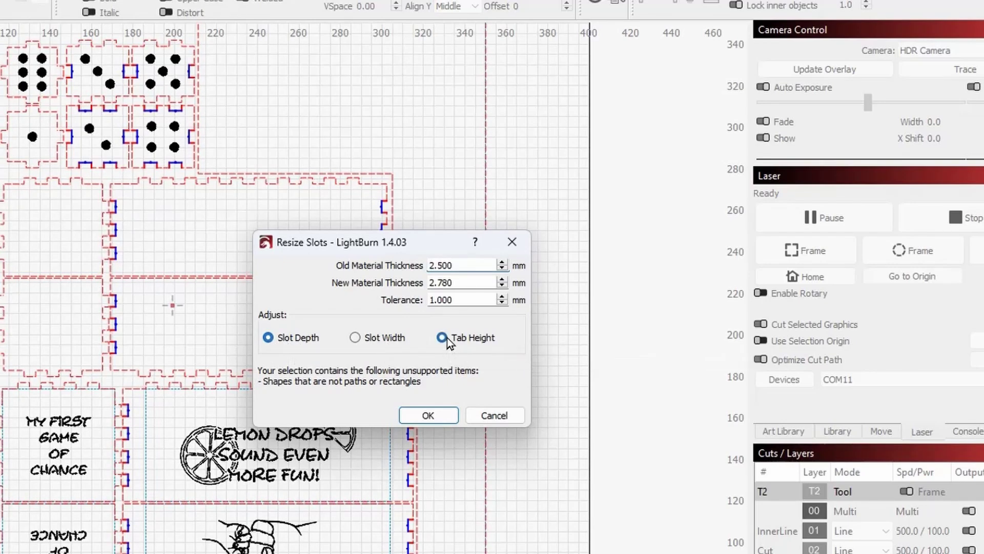
pyautogui.click(368, 343)
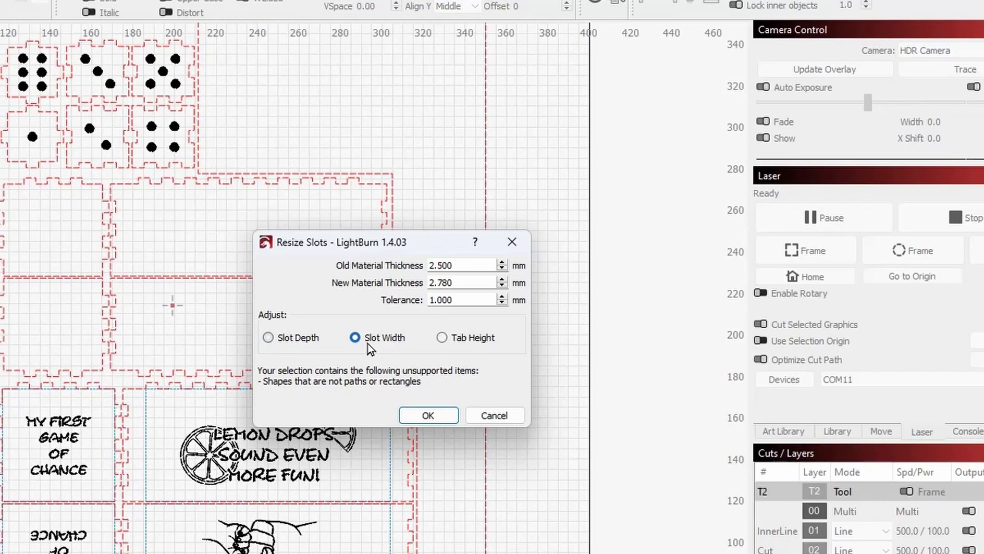
pyautogui.click(269, 341)
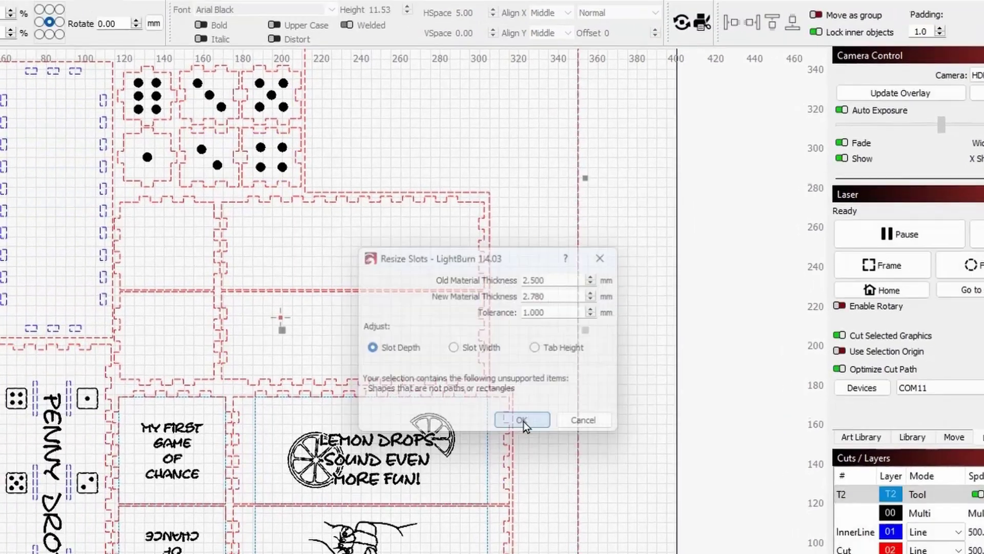
pyautogui.click(429, 414)
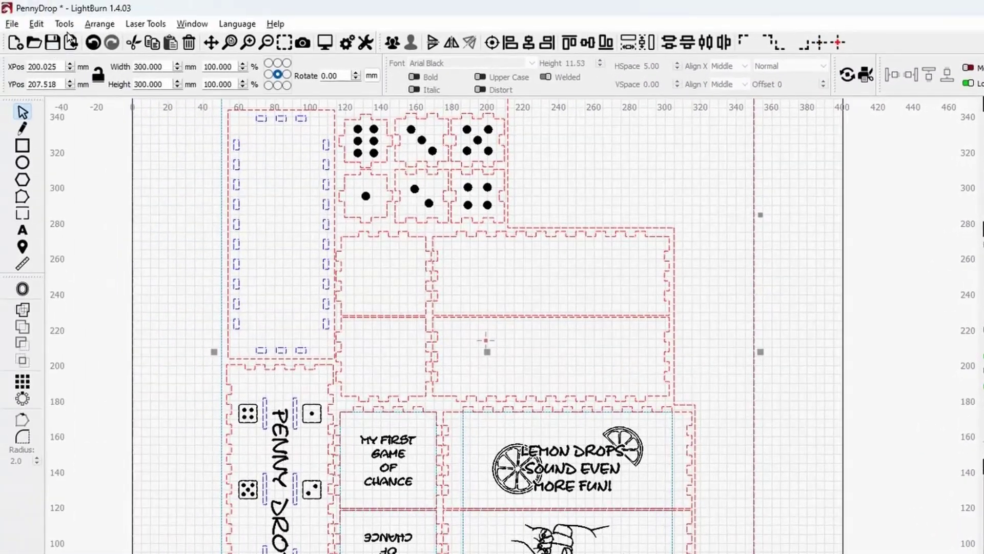
# Resize the slot widths of the selected box parts for 2.78 mm material
pyautogui.click(65, 25)
pyautogui.click(182, 390)
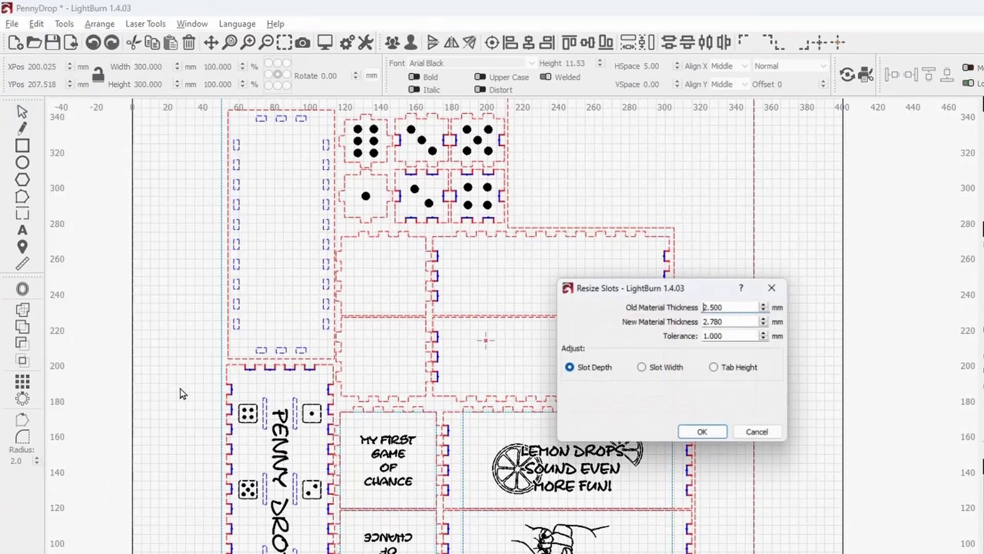
pyautogui.click(661, 368)
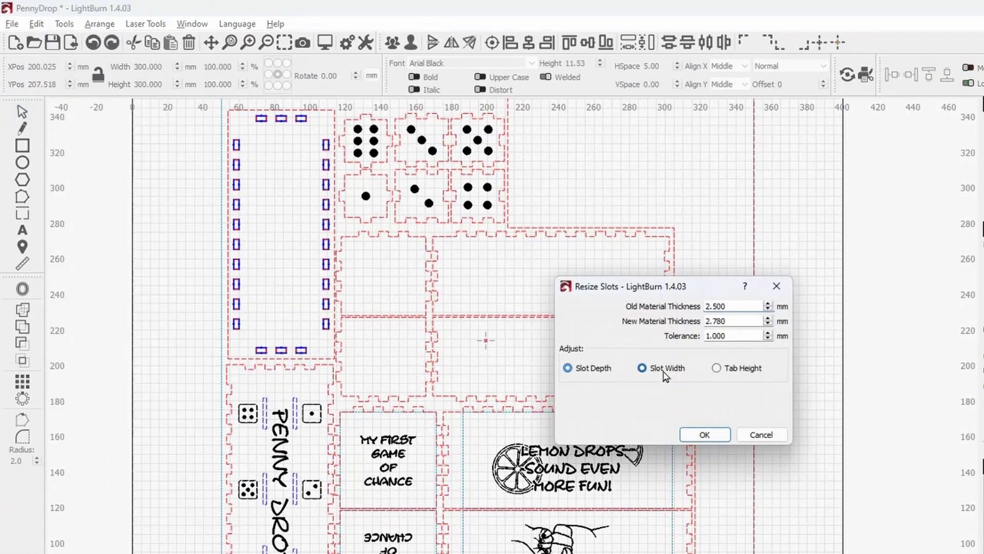
pyautogui.click(705, 434)
# Resize the tab heights for 2.78 mm material as well, then deselect all shapes
pyautogui.click(65, 24)
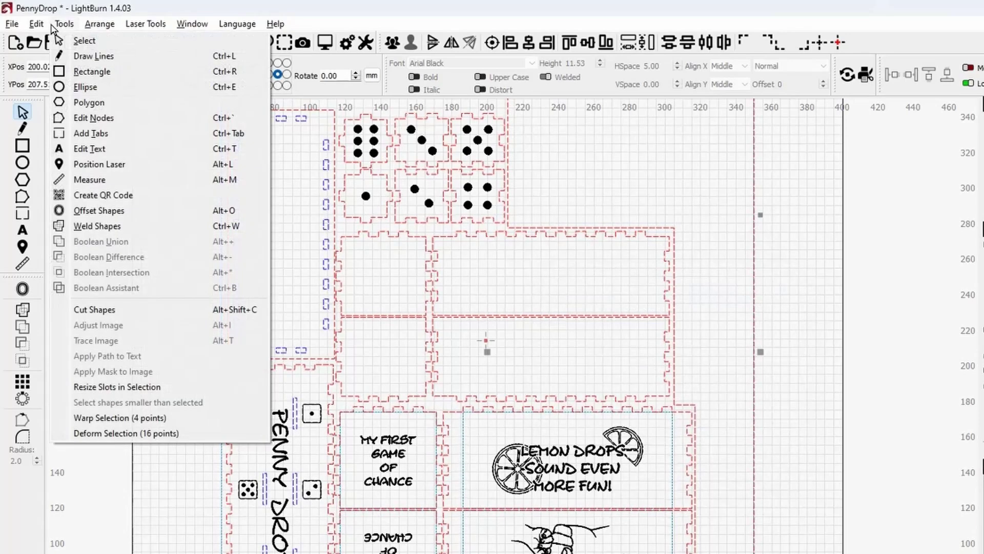
pyautogui.click(133, 387)
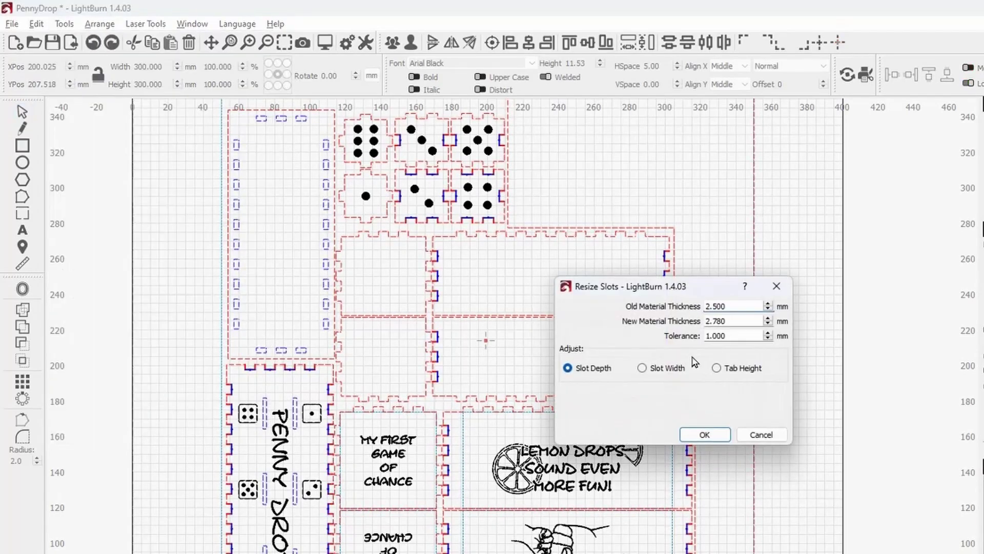
pyautogui.click(716, 368)
pyautogui.click(704, 434)
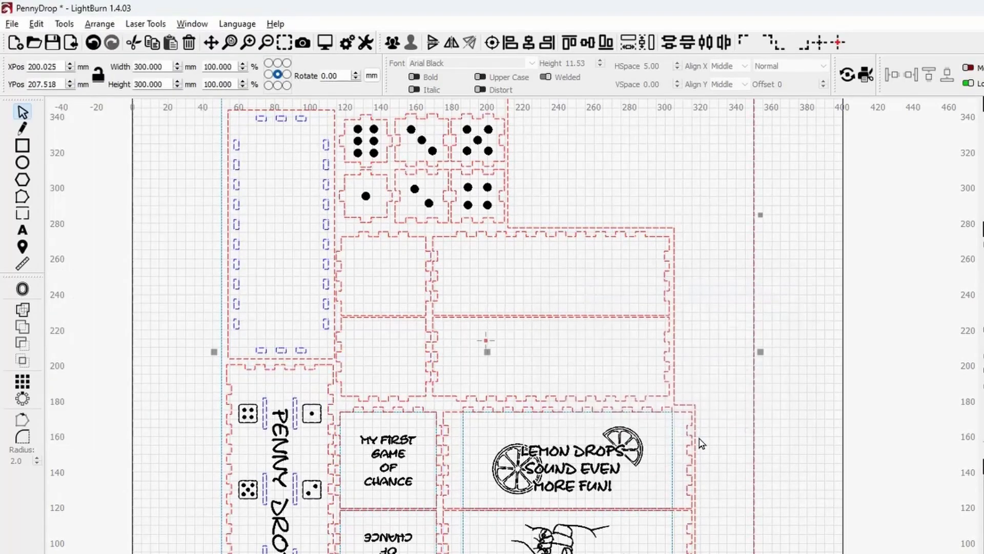
pyautogui.click(693, 364)
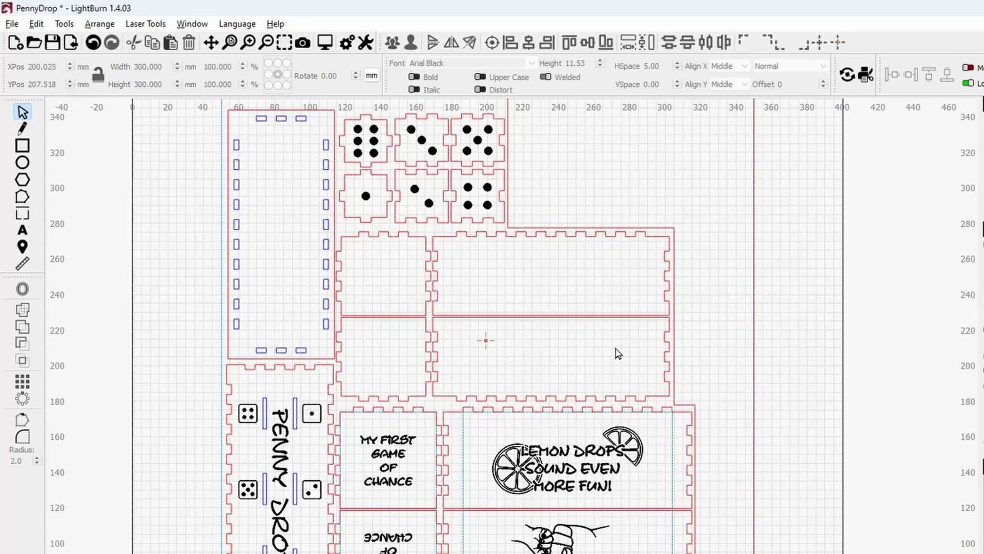
pyautogui.click(65, 25)
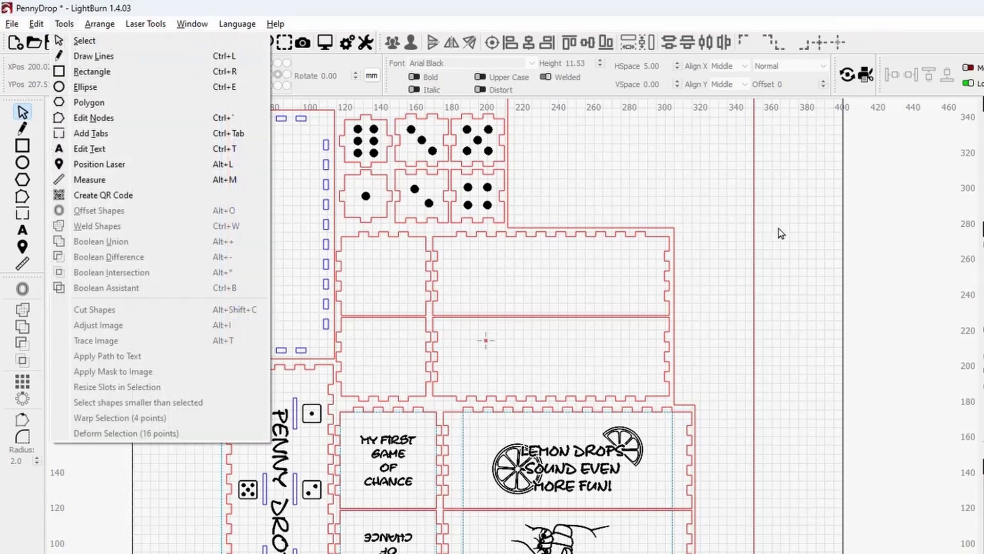
# Select the whole box design, switch to inches, and reopen Resize Slots showing 0.09843 to 0.10945 in
pyautogui.click(787, 251)
pyautogui.scroll(-3, 569, 328)
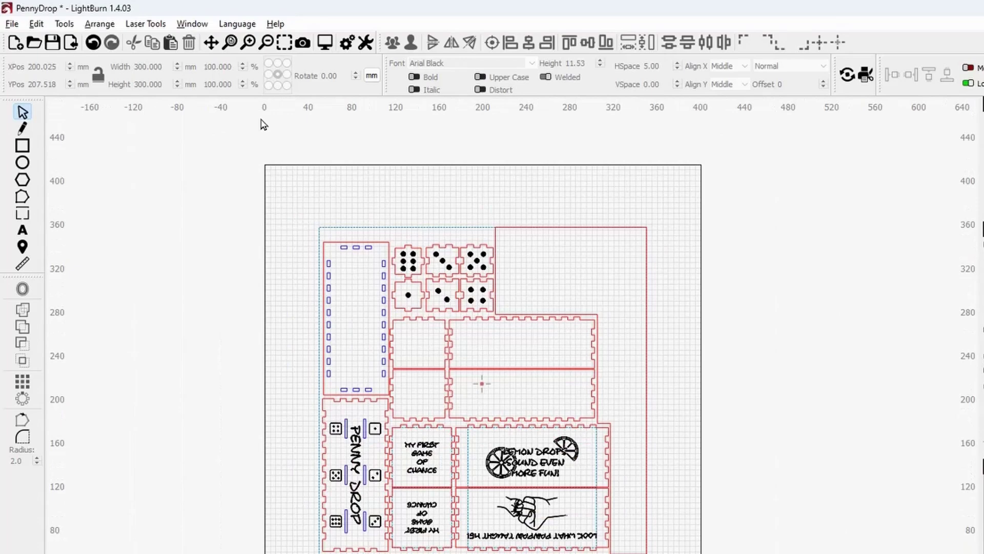
pyautogui.moveTo(279, 195); pyautogui.dragTo(664, 553)
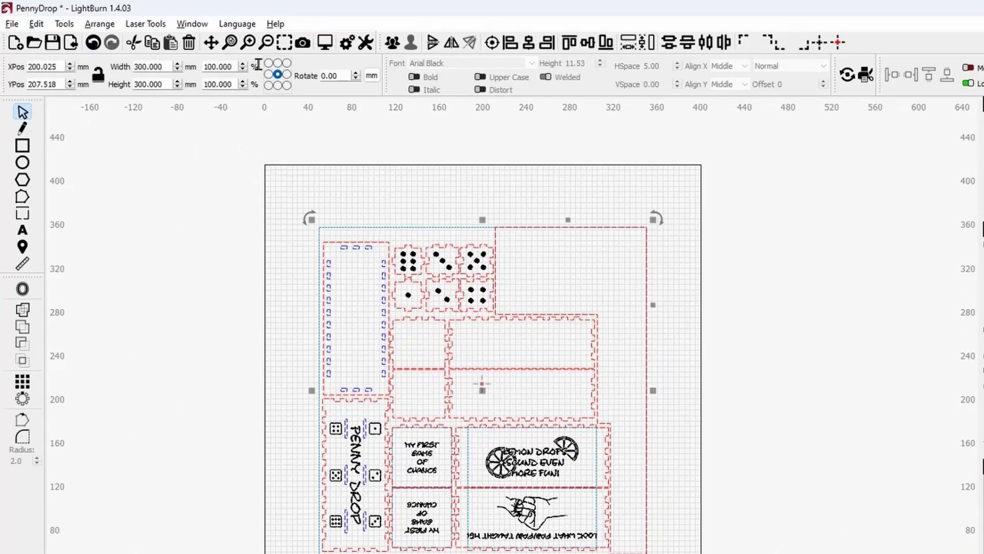
pyautogui.click(371, 76)
pyautogui.click(64, 24)
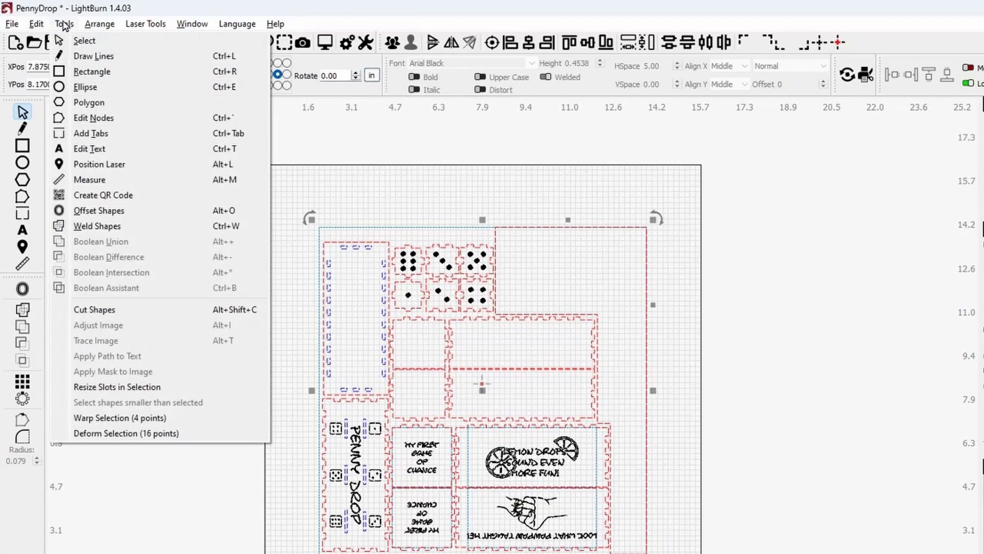
pyautogui.click(183, 391)
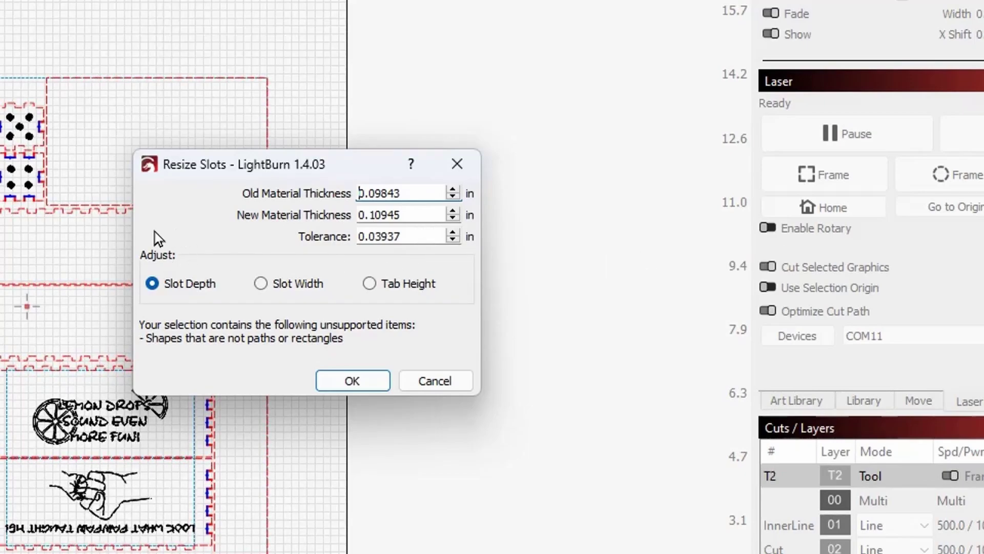
# Close Resize Slots unapplied and check the square outline measures 300 mm (11.811 in) per side
pyautogui.click(467, 173)
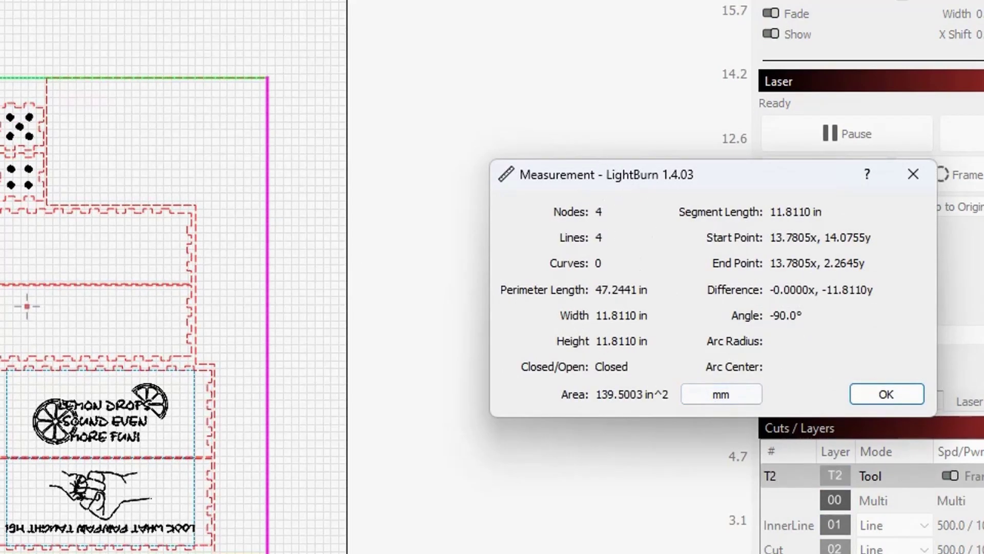
pyautogui.click(728, 398)
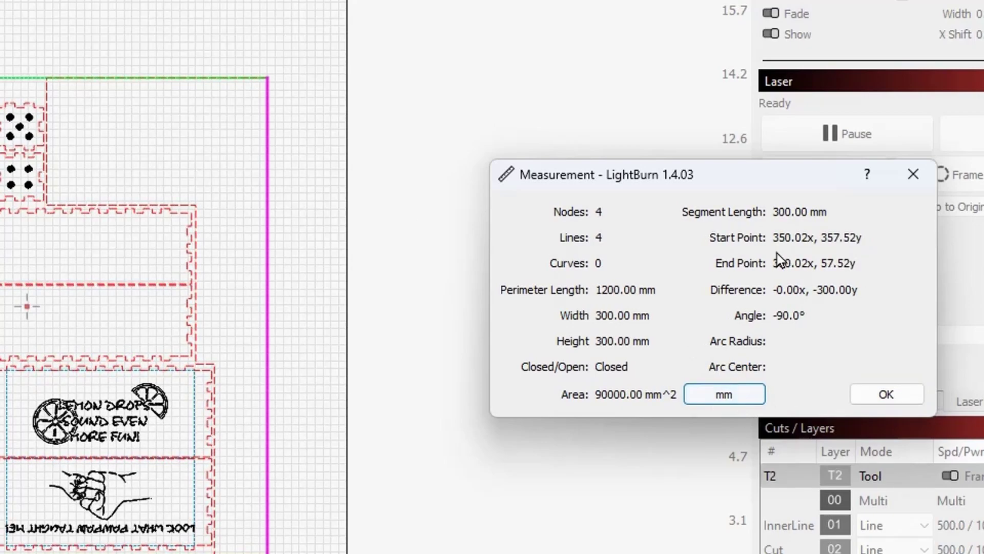
pyautogui.click(723, 403)
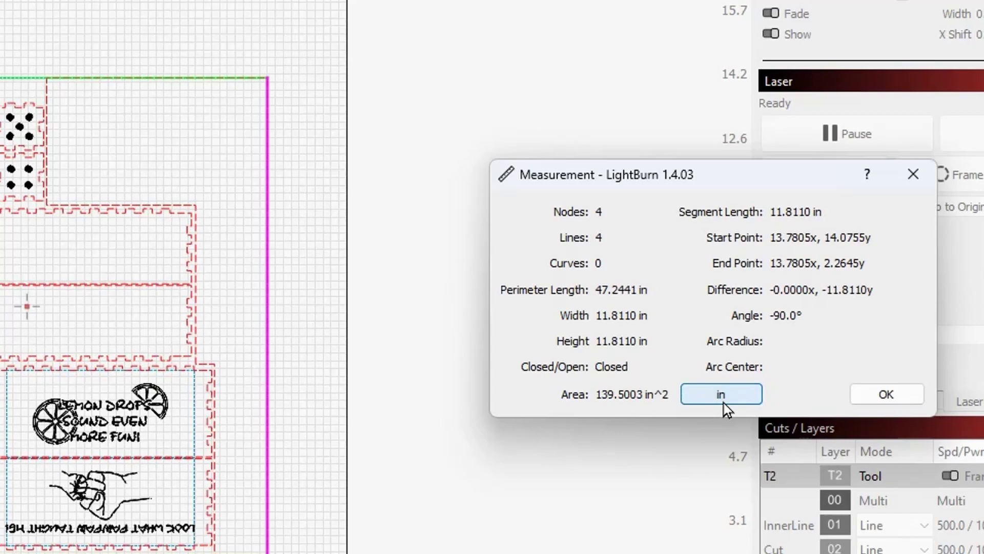
pyautogui.click(912, 175)
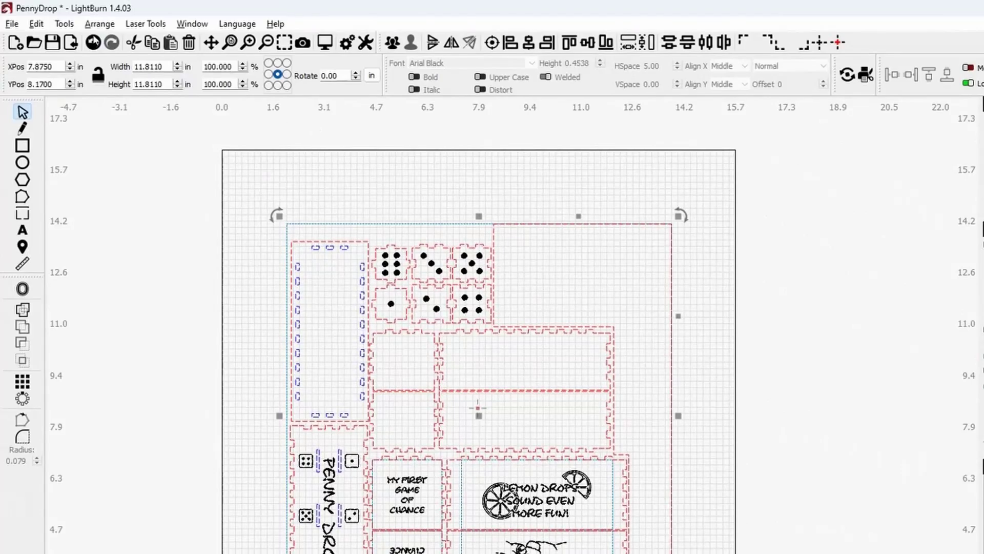
pyautogui.click(65, 24)
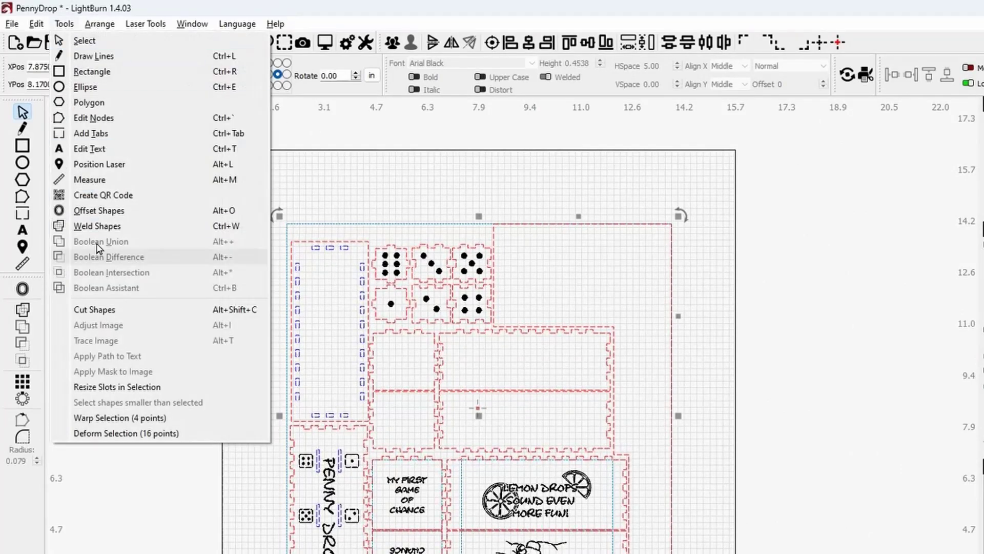
pyautogui.click(159, 387)
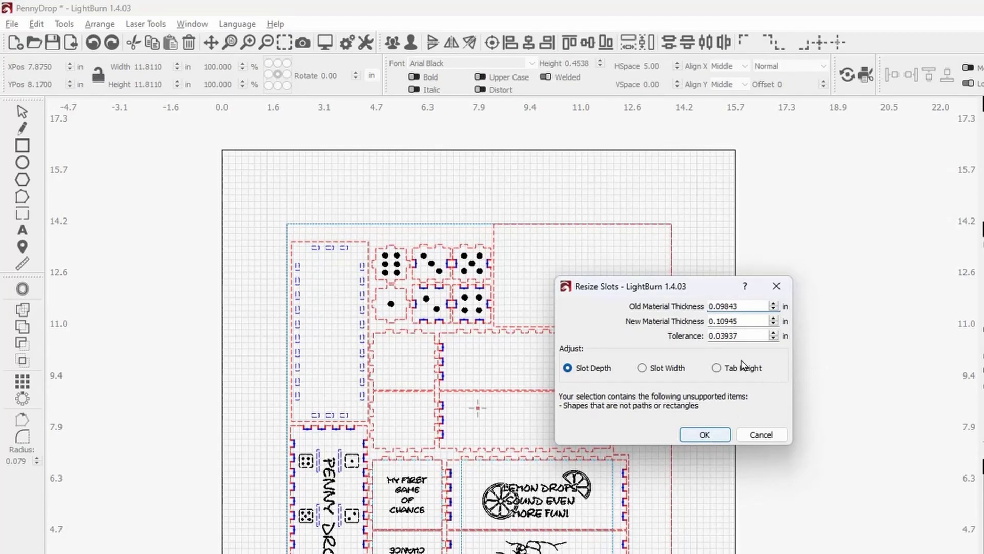
pyautogui.click(761, 434)
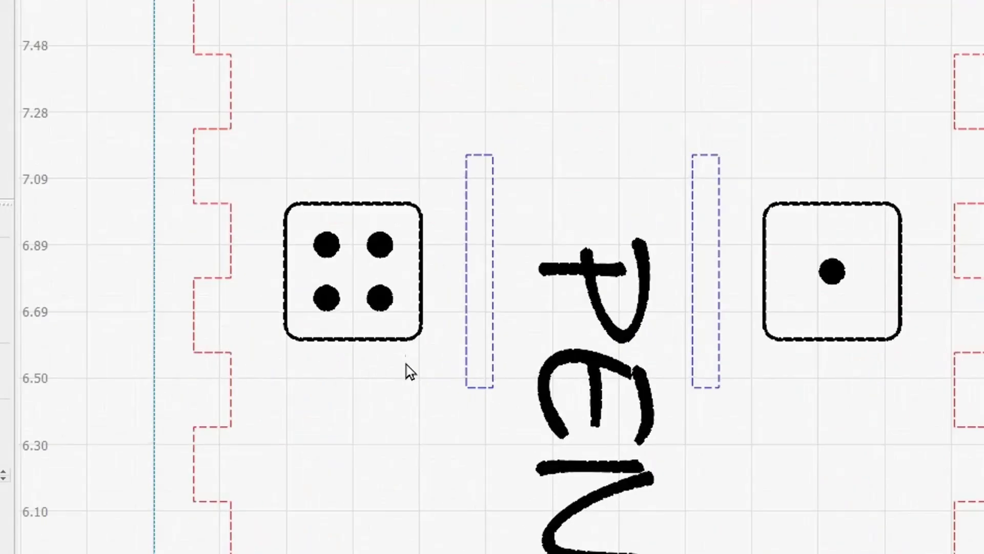
pyautogui.scroll(-6, 492, 309)
pyautogui.scroll(3, 369, 275)
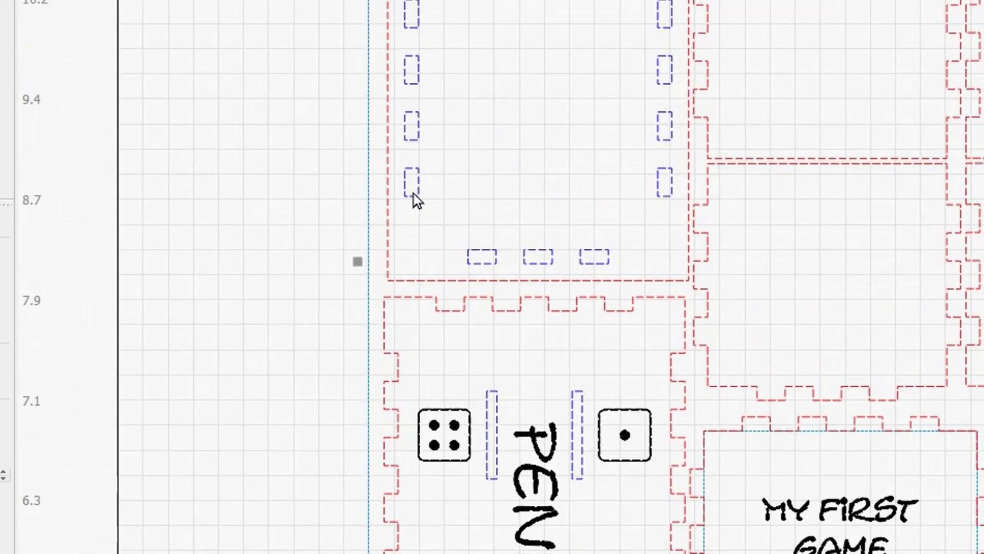
pyautogui.scroll(-4, 413, 200)
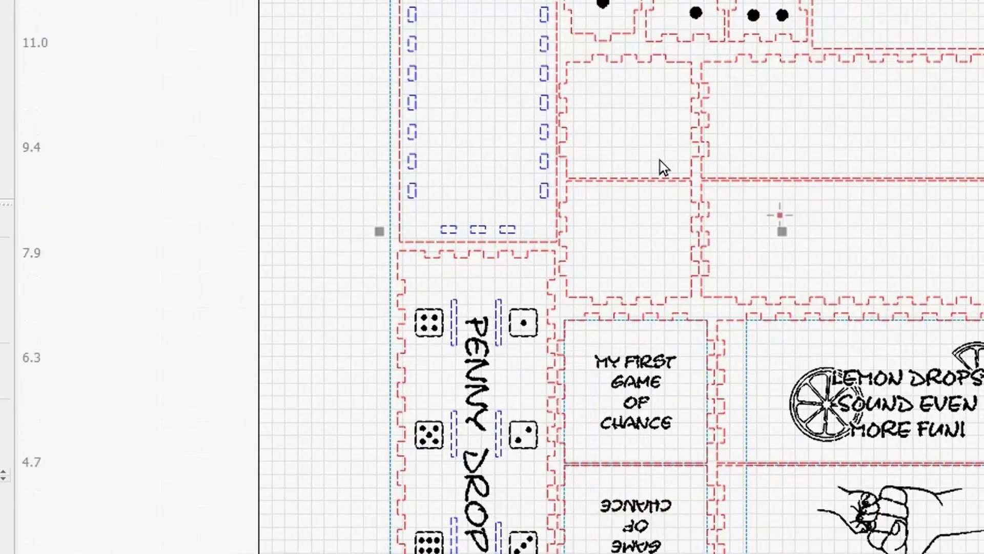
pyautogui.moveTo(661, 161); pyautogui.dragTo(626, 301)
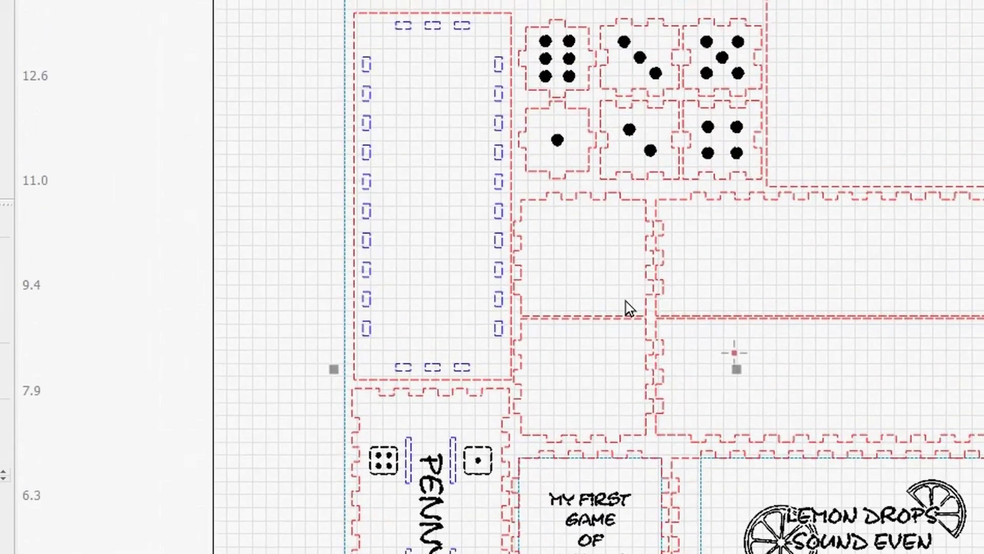